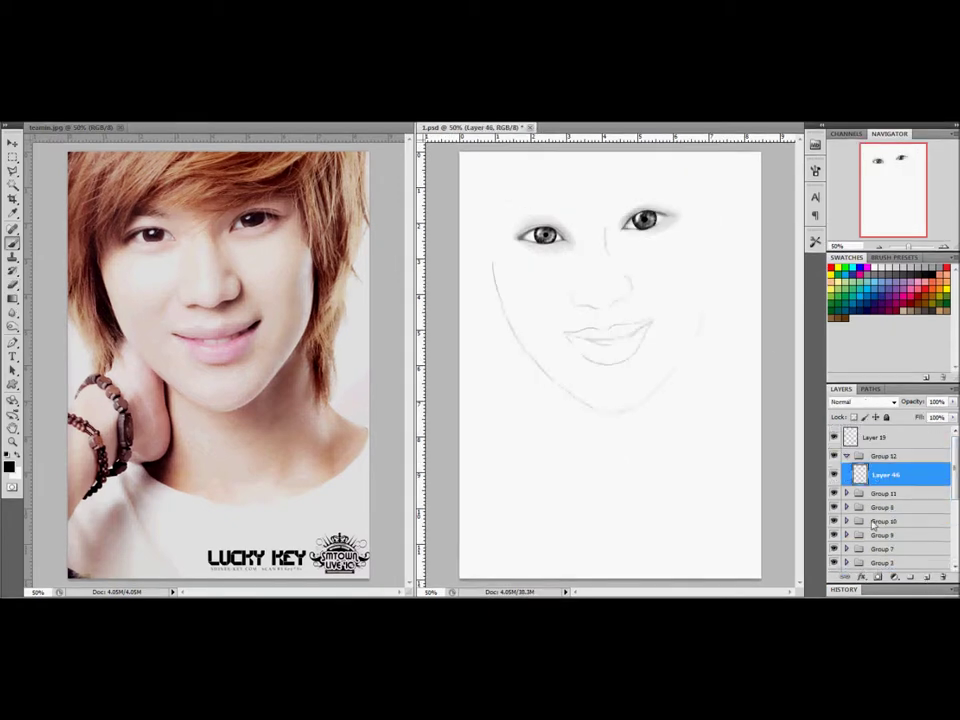
- Shade the nose in grey, then lighten it with white on a new 50%-opacity layer
mouse_move(597, 230)
mouse_down()
mouse_move(608, 268)
mouse_move(643, 214)
mouse_move(615, 300)
mouse_up()
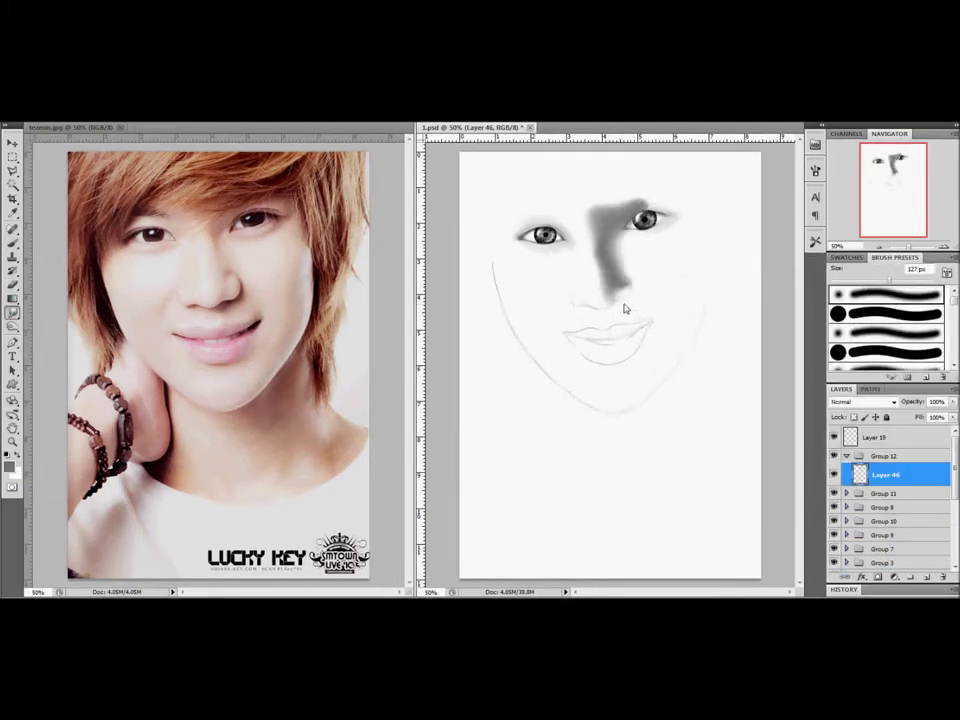
right_click(263, 268)
text(77)
key(Return)
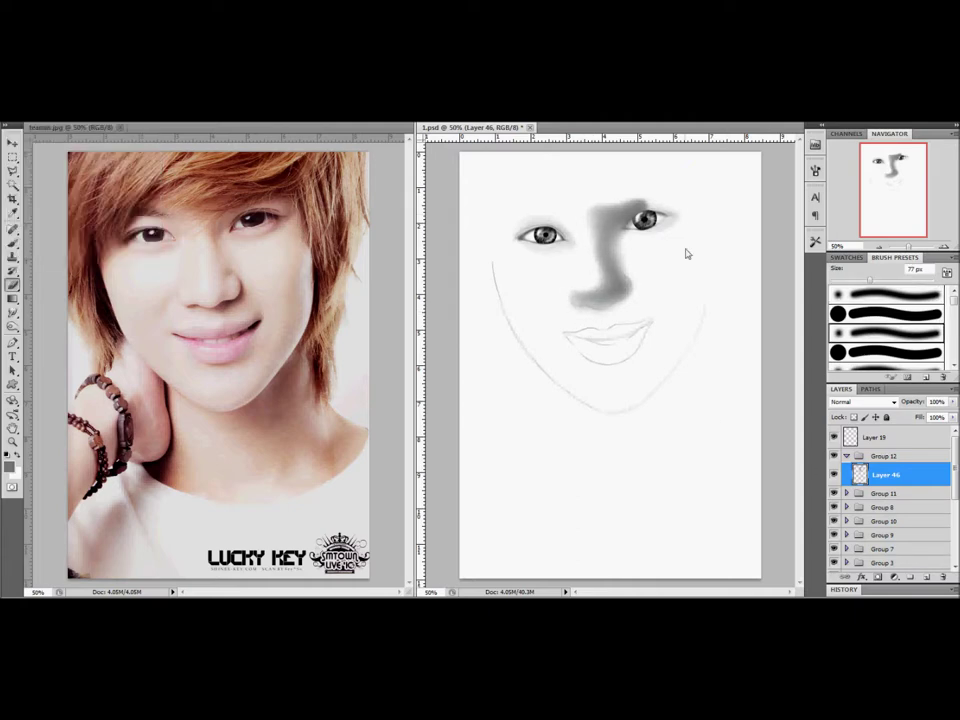
click(870, 313)
key(ctrl+shift+alt+n)
key(x)
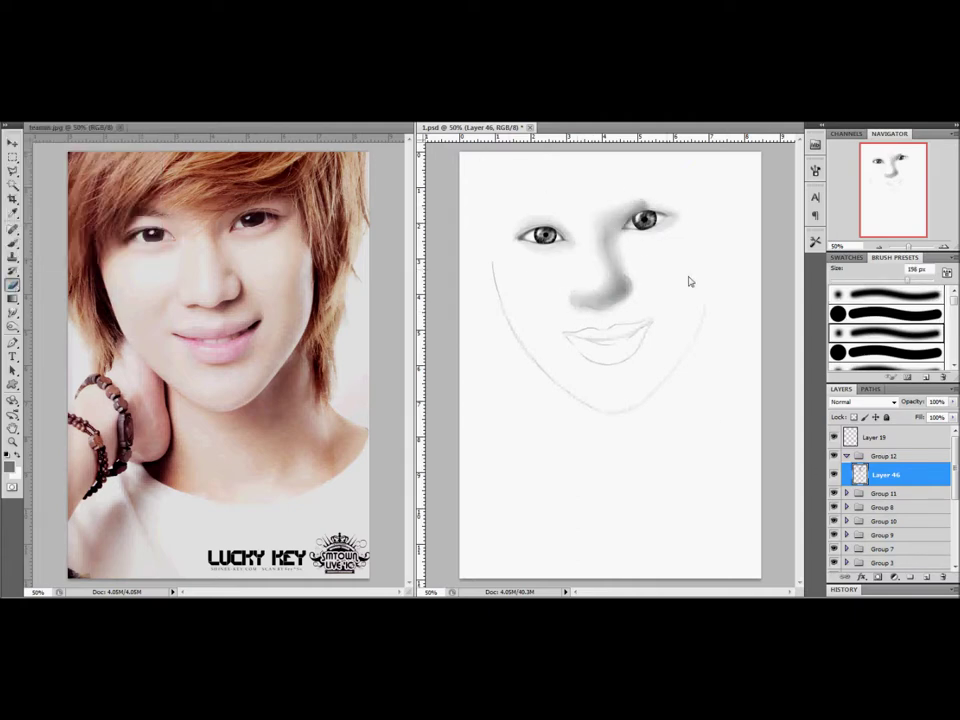
drag(641, 246, 601, 300)
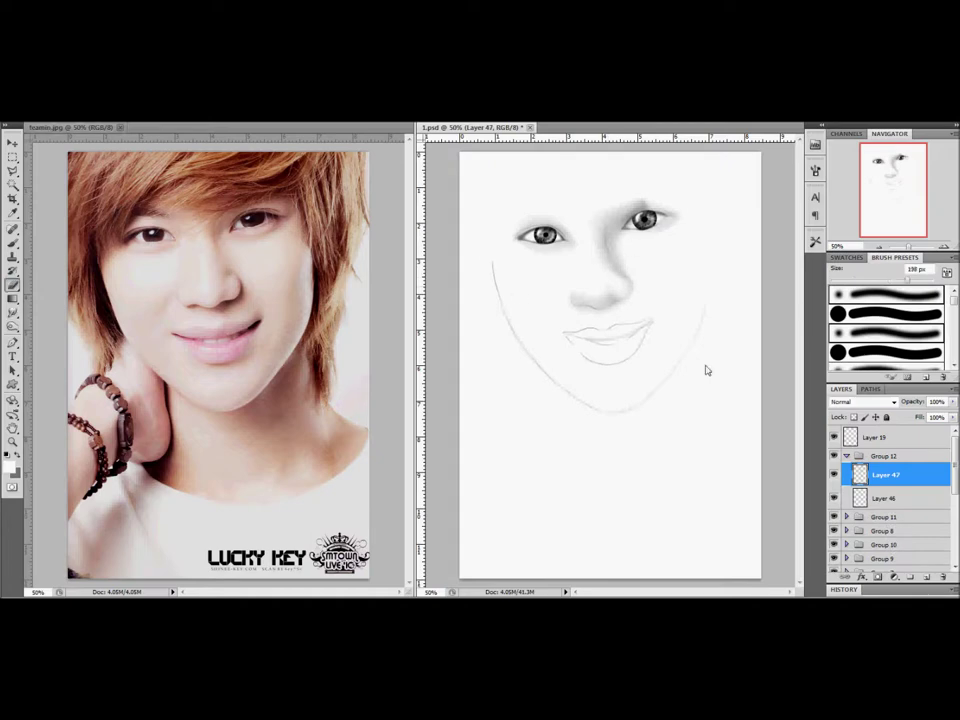
key(5)
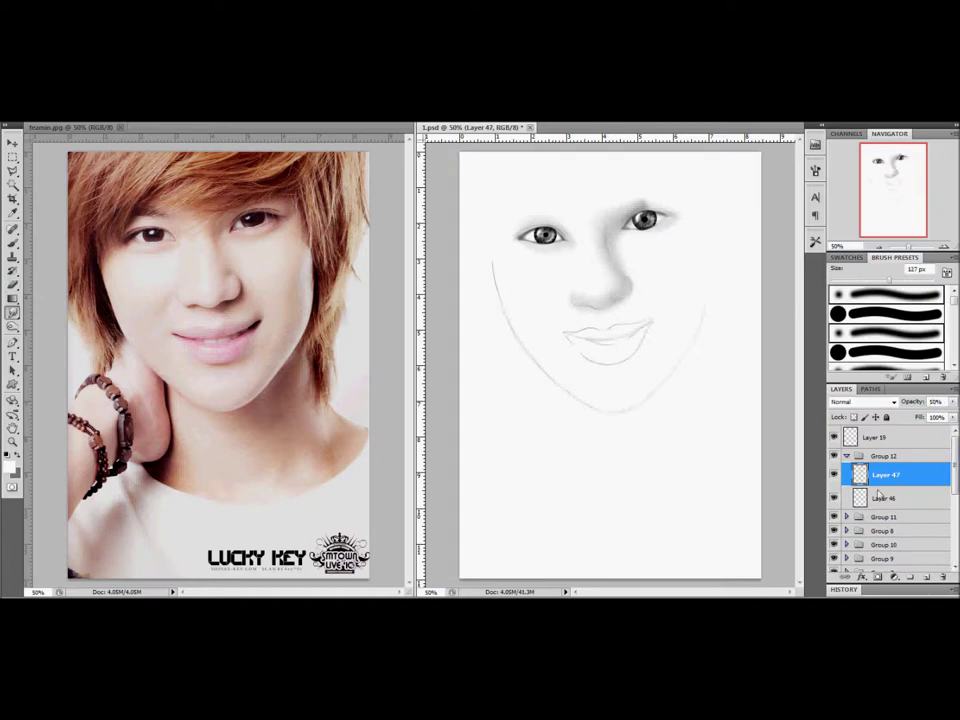
- Darken the shading around the right eye and shade the right cheek down to the jaw
key(alt+[)
mouse_move(681, 214)
mouse_down()
mouse_move(700, 192)
mouse_move(696, 336)
mouse_move(677, 364)
mouse_move(593, 418)
mouse_move(608, 431)
mouse_up()
click(843, 494)
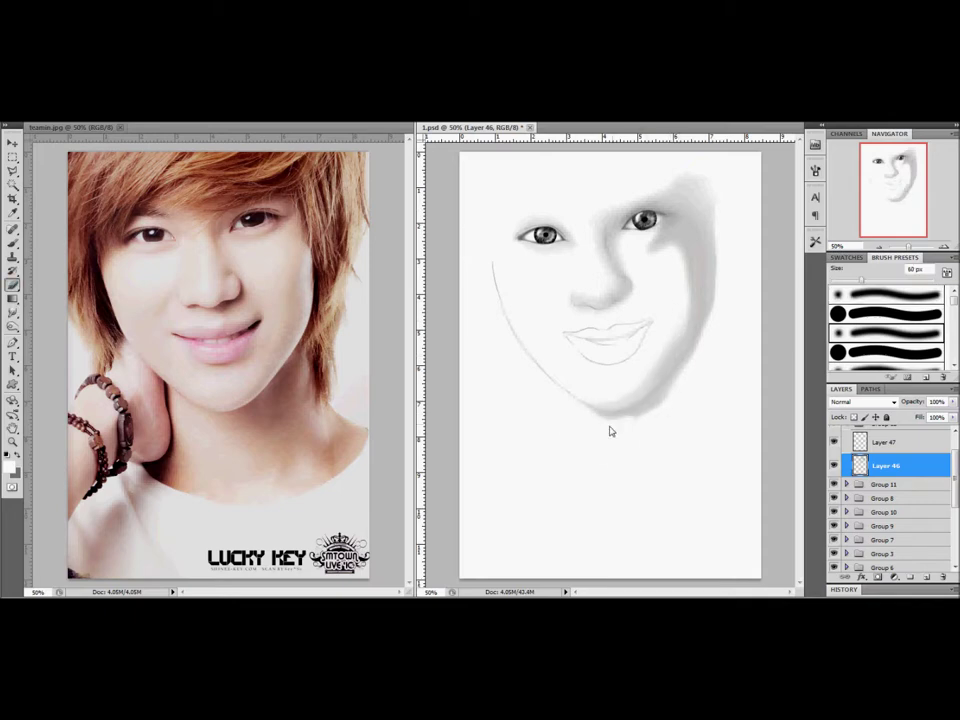
key(e)
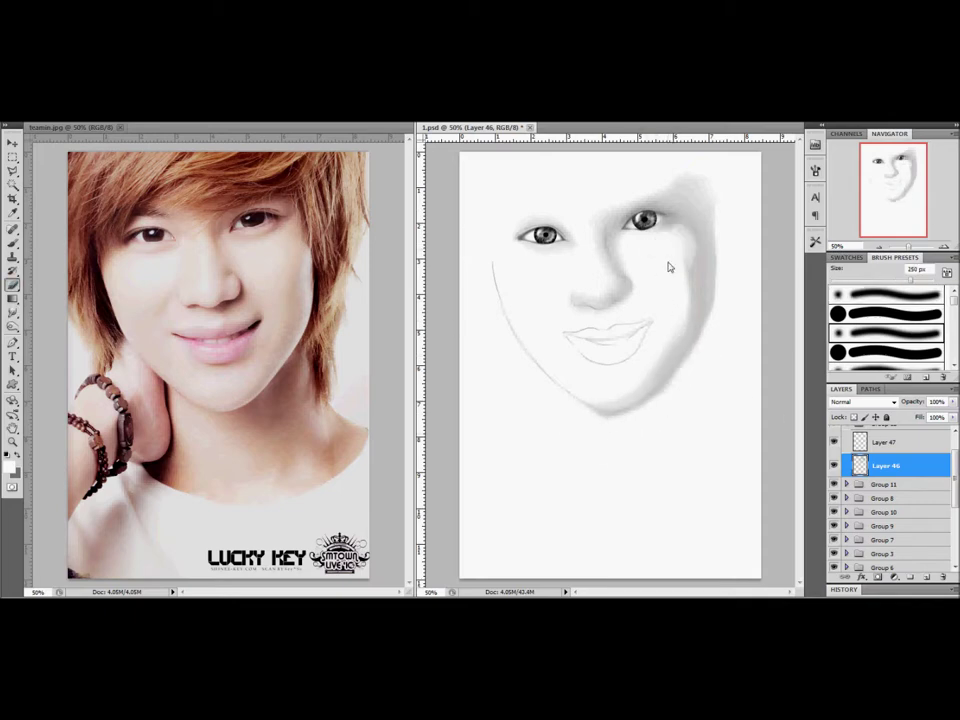
key(ctrl+shift+alt+n)
key(b)
drag(872, 280, 902, 279)
mouse_move(690, 200)
mouse_down()
mouse_move(647, 279)
mouse_move(628, 392)
mouse_up()
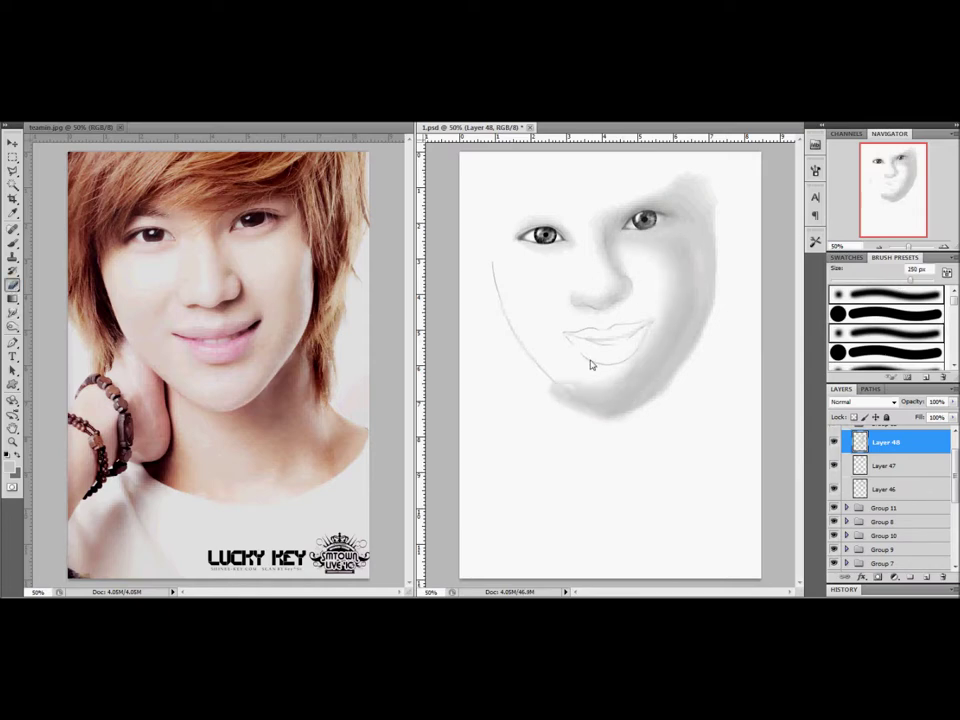
- Lower the cheek shading to 40% opacity and try a nostril stroke, then undo it
key(4)
key(ctrl+shift+alt+n)
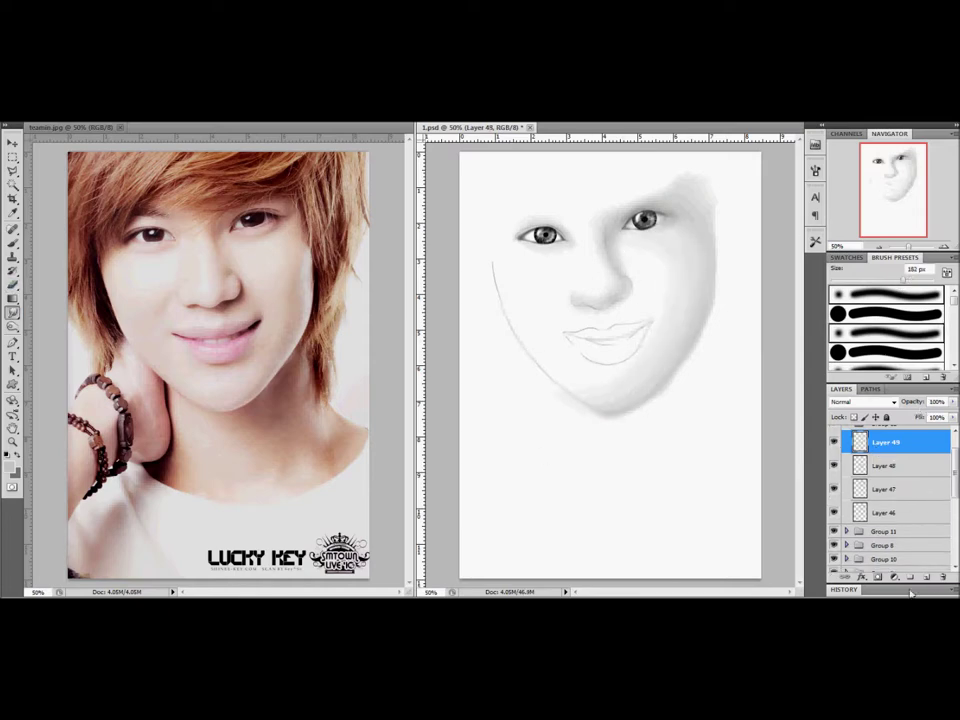
drag(629, 287, 626, 299)
drag(866, 280, 864, 280)
key(ctrl+z)
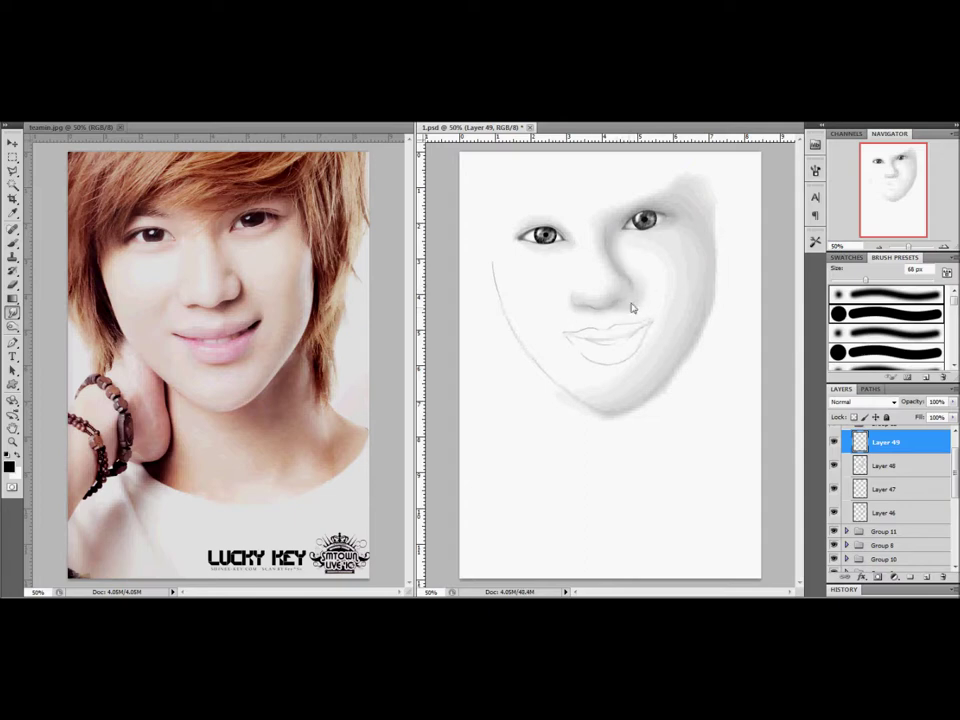
- Paint and blur a fine dark curve left of the nose at 30% opacity
key(b)
key(ctrl+shift+alt+n)
drag(553, 299, 557, 306)
key(r)
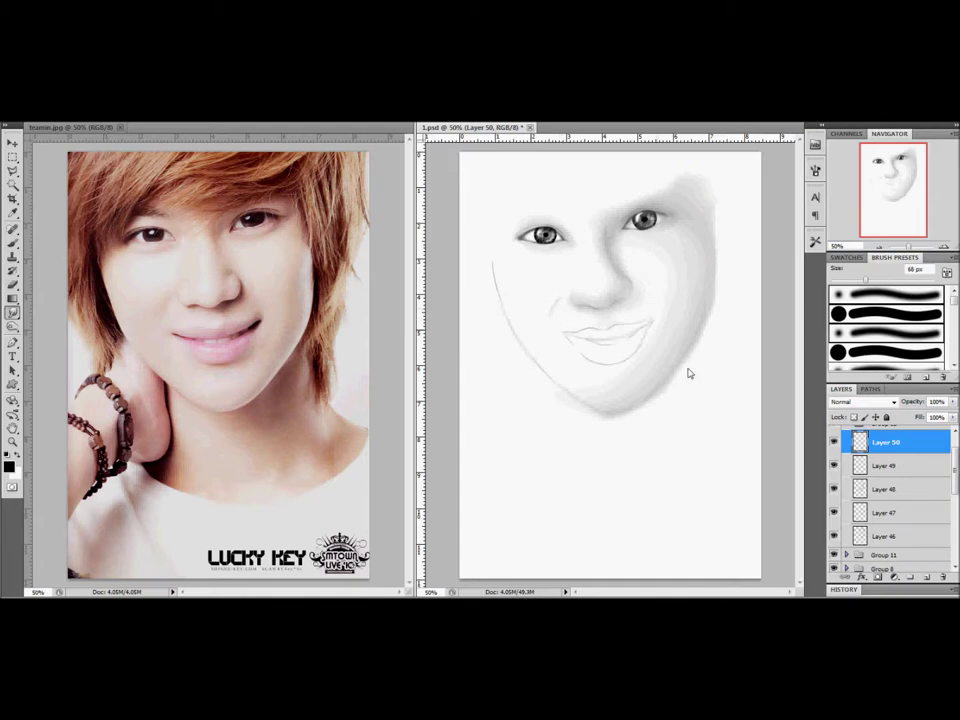
key(ctrl+shift+alt+n)
key(b)
drag(542, 316, 575, 300)
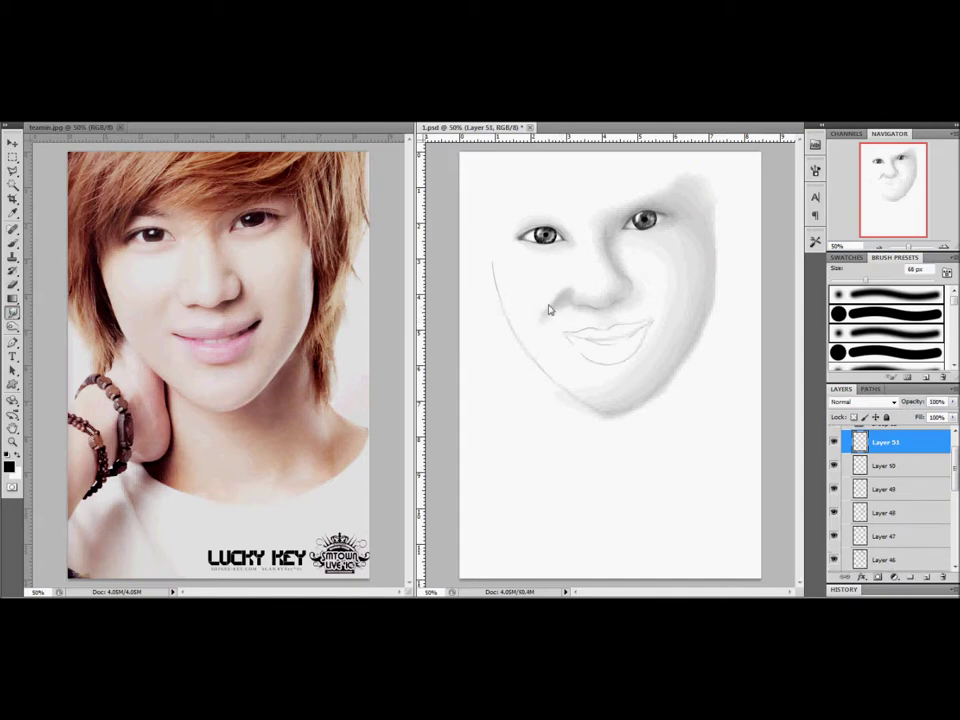
drag(912, 402, 887, 403)
- Try a thin dark 1 px line right of the nose, then undo it
key(ctrl+shift+alt+n)
key(ctrl+1)
key(ctrl+shift+alt+n)
key(b)
drag(678, 351, 688, 364)
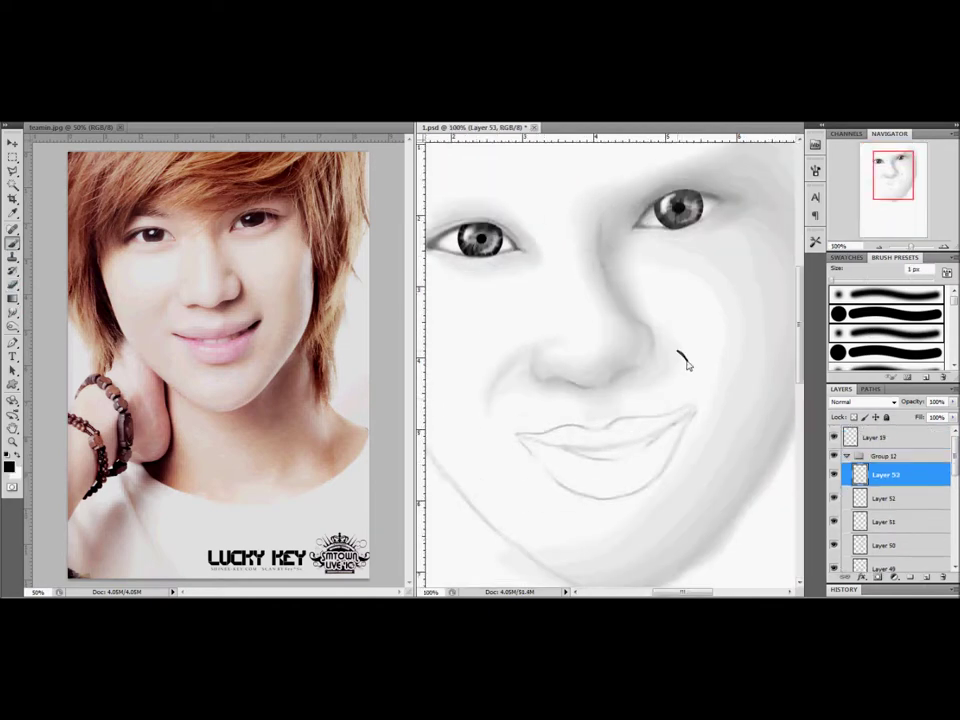
key(ctrl+0)
key(ctrl+z)
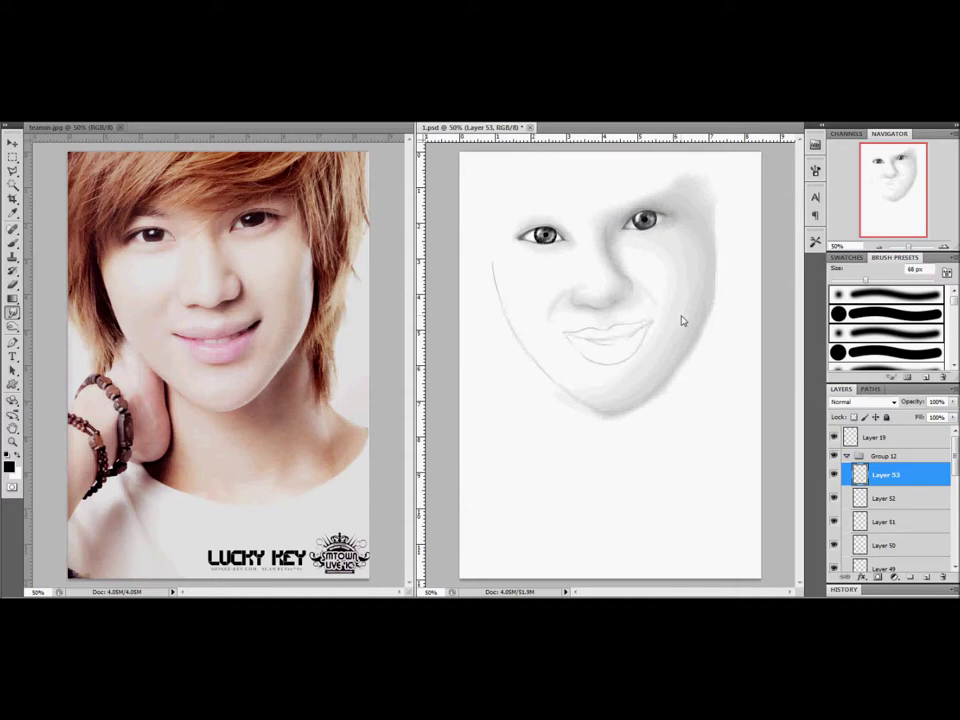
- Paint a subtle dimple at the right mouth corner at about 30% opacity
key(ctrl+shift+alt+n)
drag(650, 327, 654, 316)
key(ctrl+1)
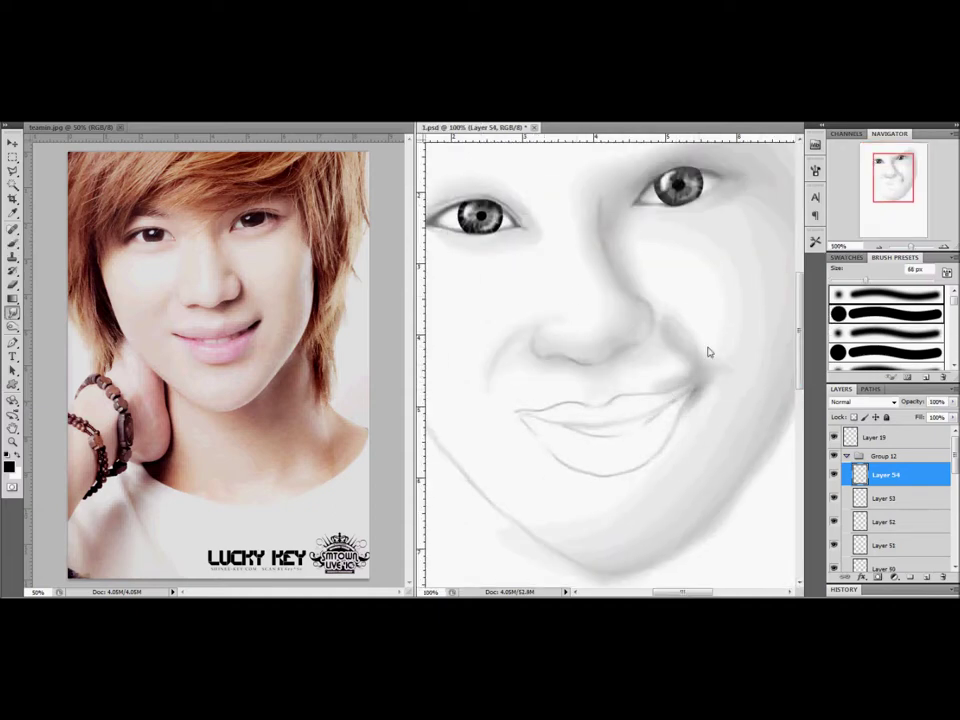
key(ctrl+0)
mouse_move(959, 402)
mouse_down()
mouse_move(902, 402)
mouse_move(912, 402)
mouse_up()
key(e)
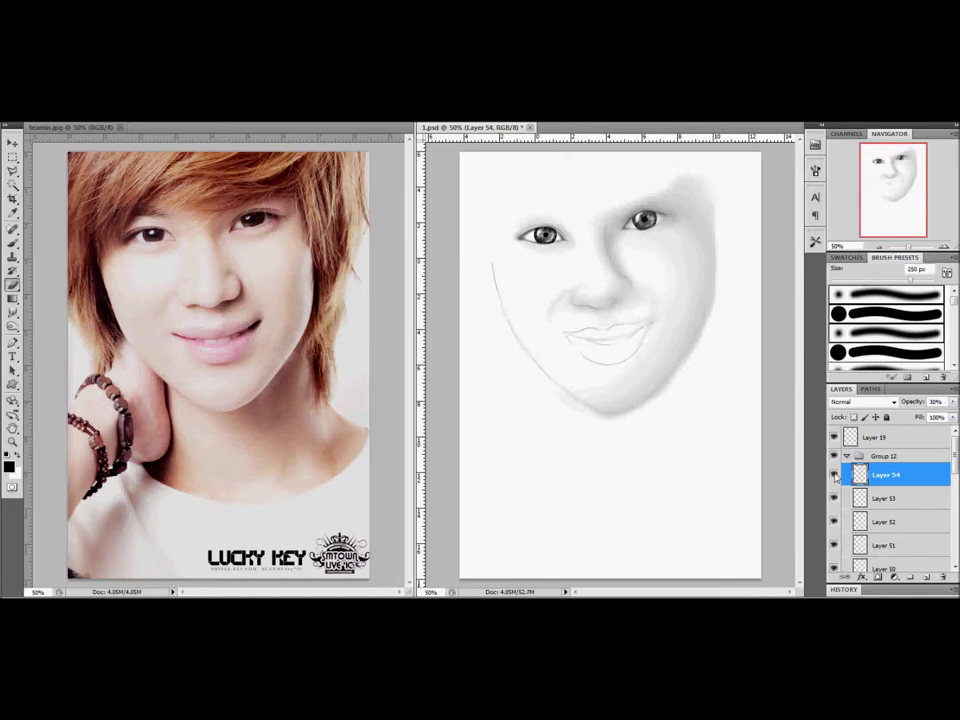
click(846, 456)
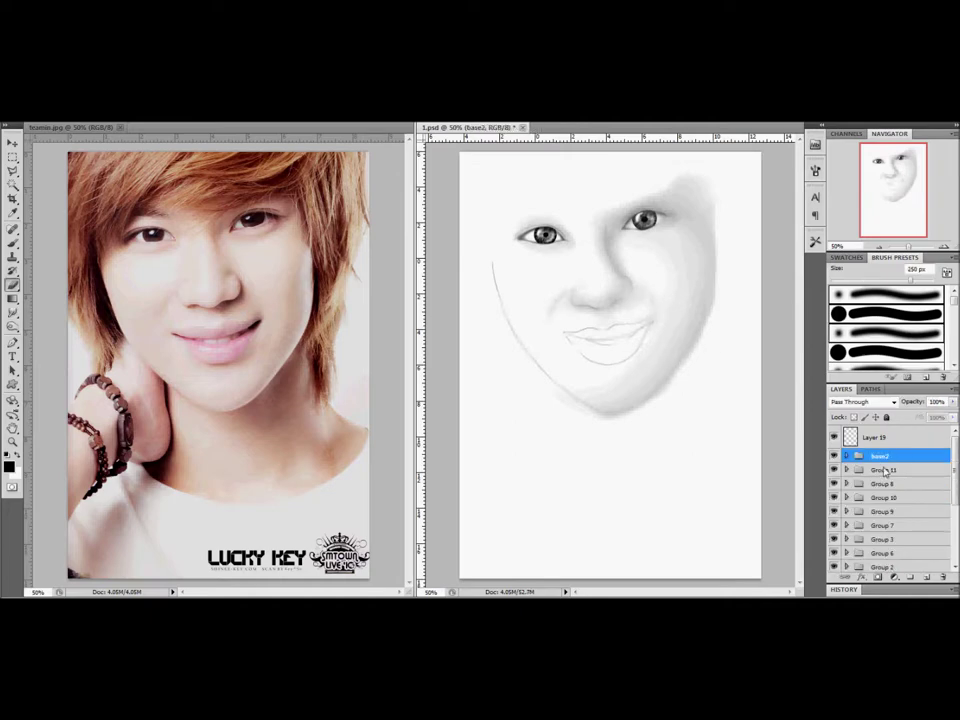
- Paint grey shading on the left cheek on a new layer at 30% opacity
click(927, 578)
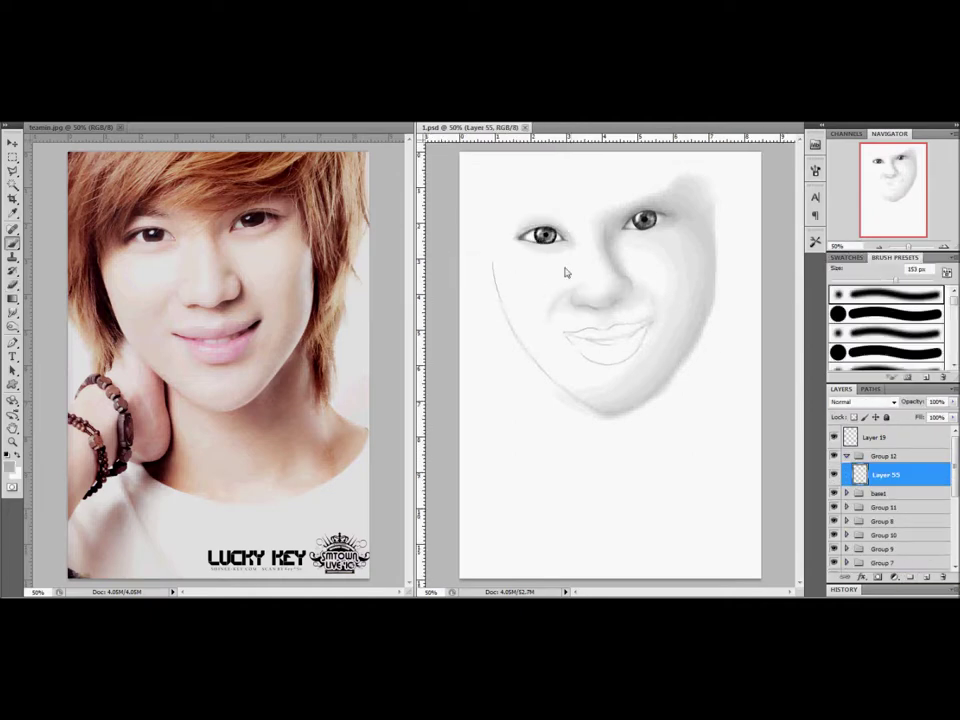
drag(566, 274, 500, 330)
drag(912, 402, 880, 402)
key(r)
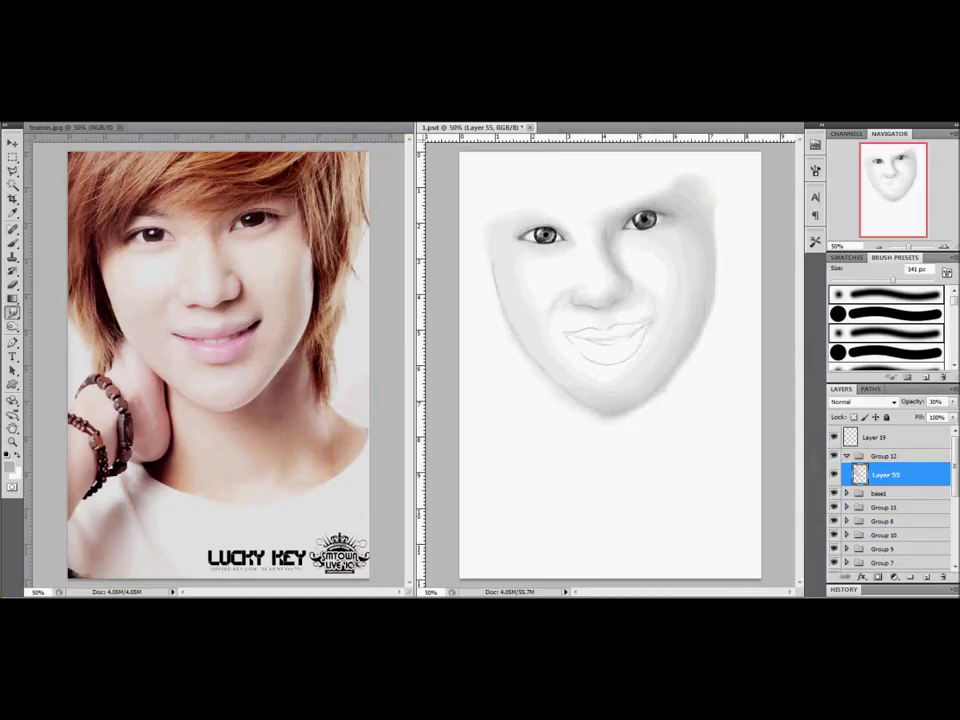
- Blur the right cheek shading on new layers to soften it
key(ctrl+shift+alt+n)
key(b)
key(ctrl+shift+alt+n)
key(ctrl+bracketleft)
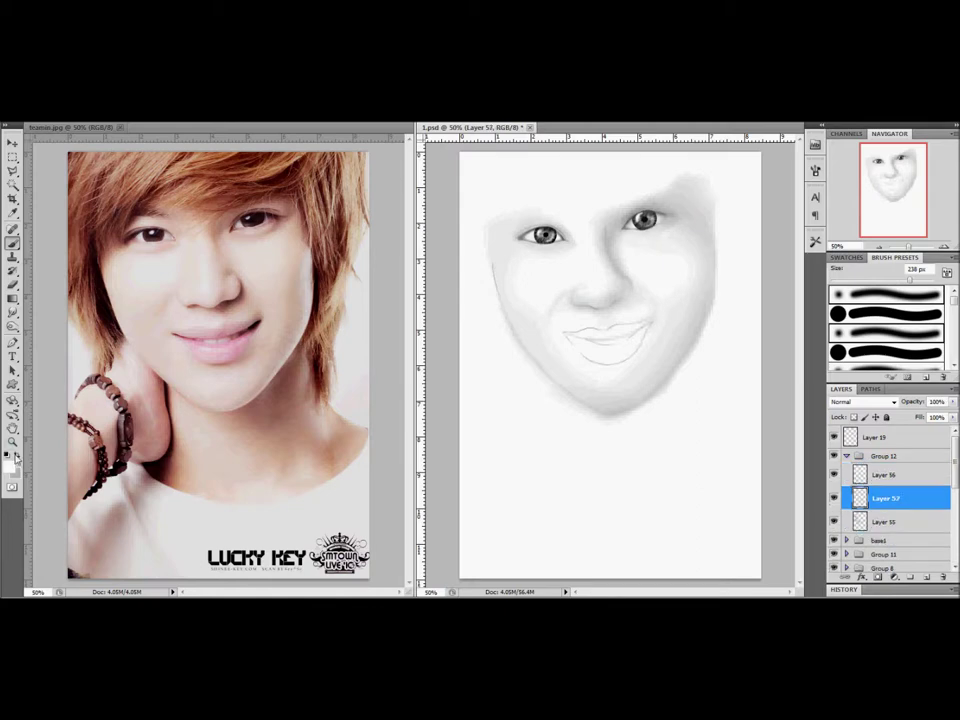
key(r)
drag(647, 279, 677, 347)
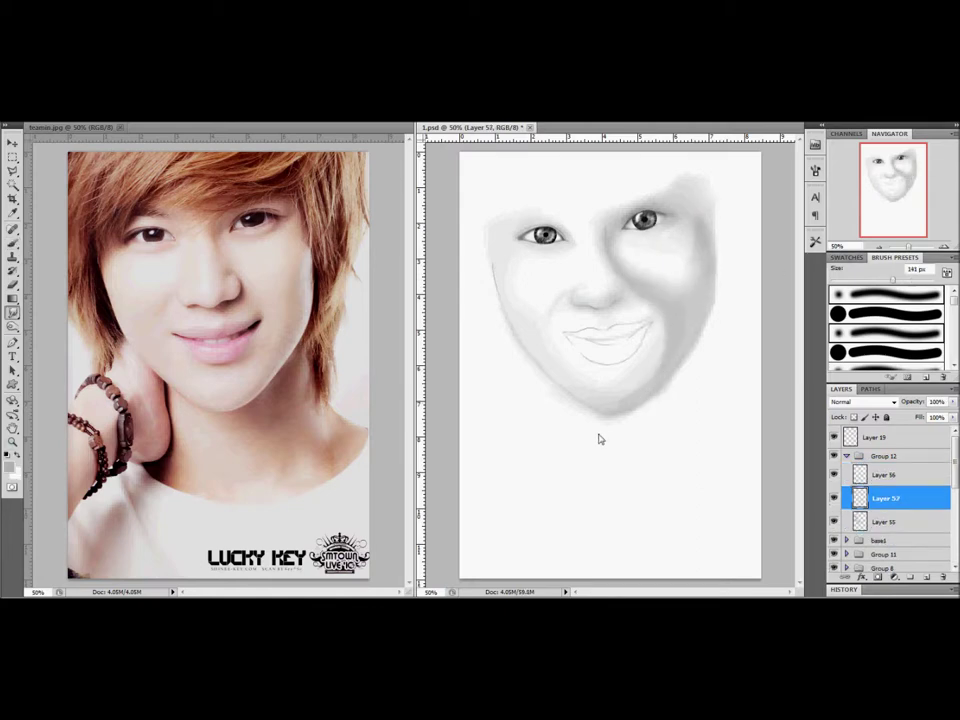
- Paint and blur more left cheek shading, fading it to 20% opacity
key(ctrl+shift+alt+n)
key(b)
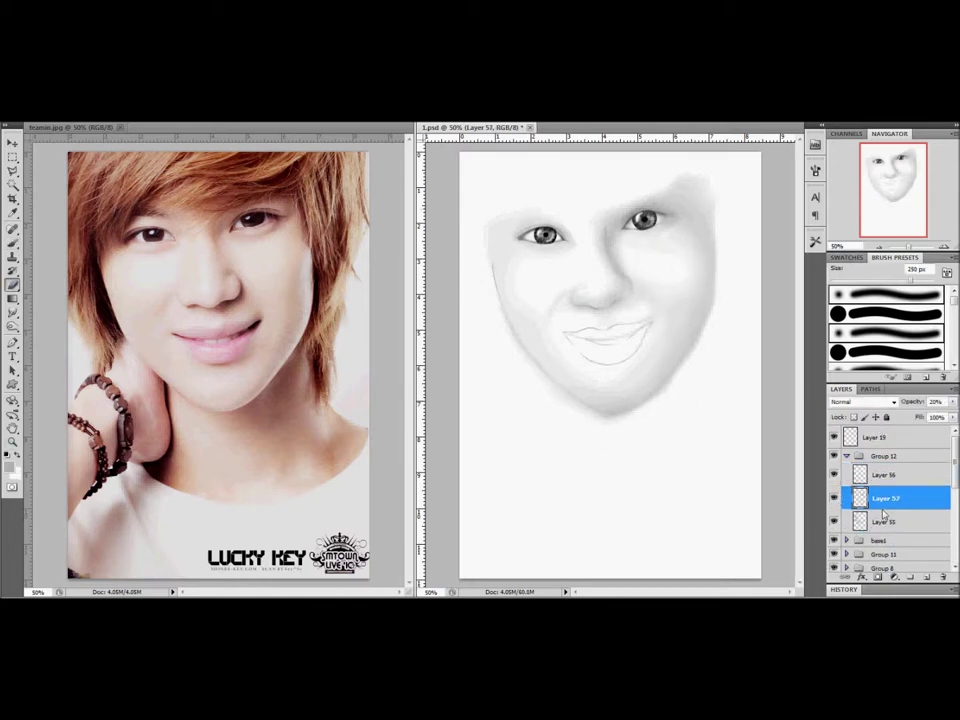
drag(501, 255, 515, 330)
key(r)
mouse_move(546, 368)
mouse_down()
mouse_move(574, 251)
mouse_move(587, 316)
mouse_up()
key(2)
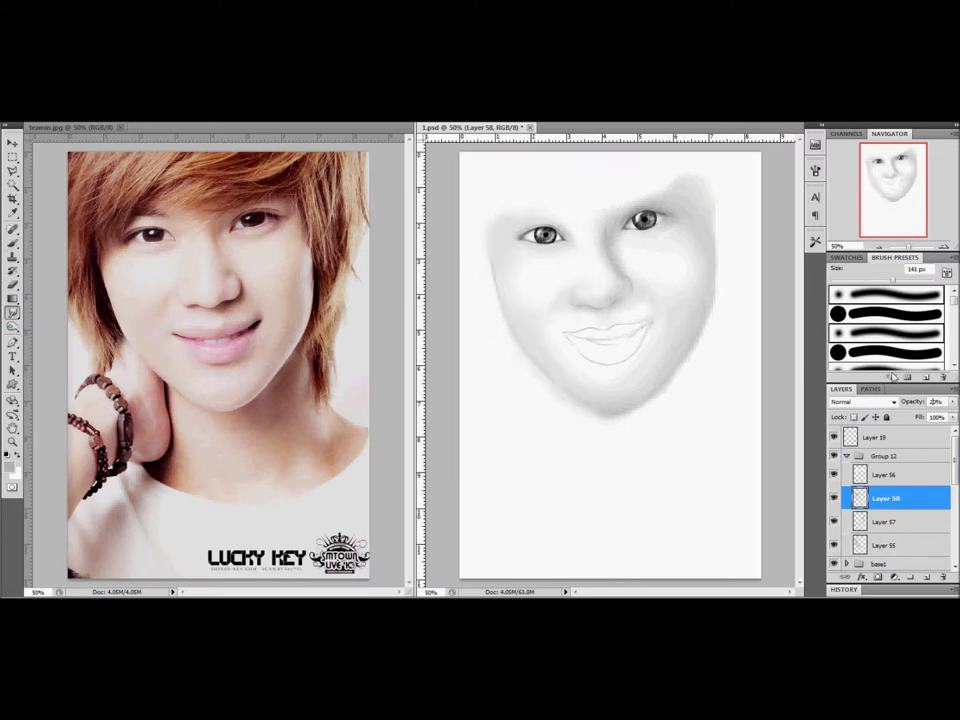
- Shade along the right cheek and jaw, adding short dark strokes at 10% opacity
key(b)
drag(690, 245, 672, 325)
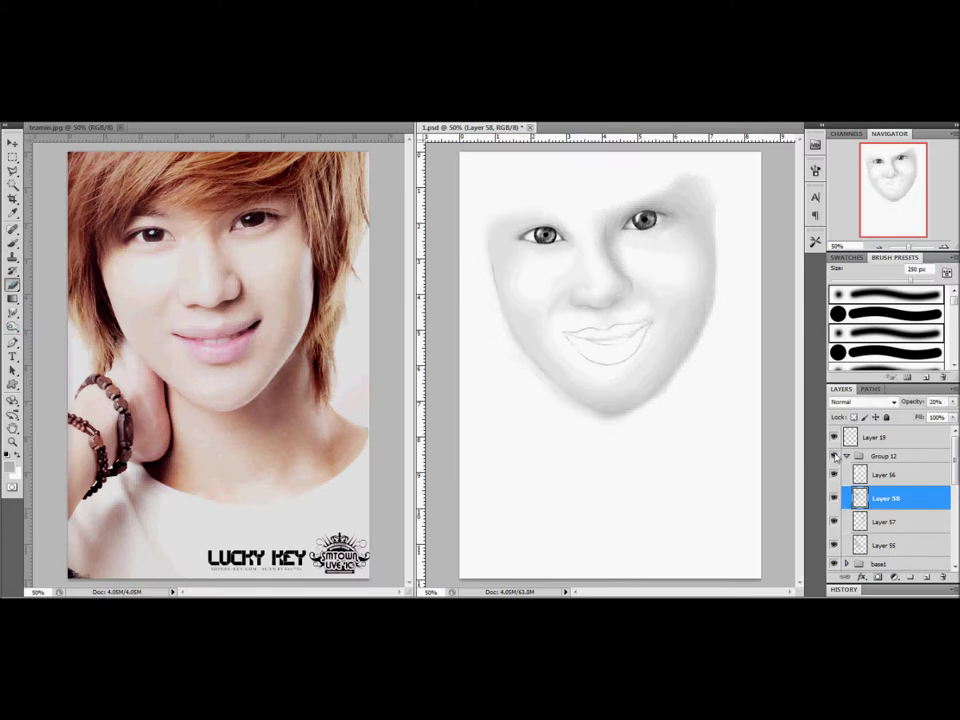
key(ctrl+shift+alt+n)
drag(912, 279, 865, 279)
mouse_move(664, 296)
mouse_down()
mouse_move(690, 281)
mouse_move(685, 320)
mouse_up()
key(1)
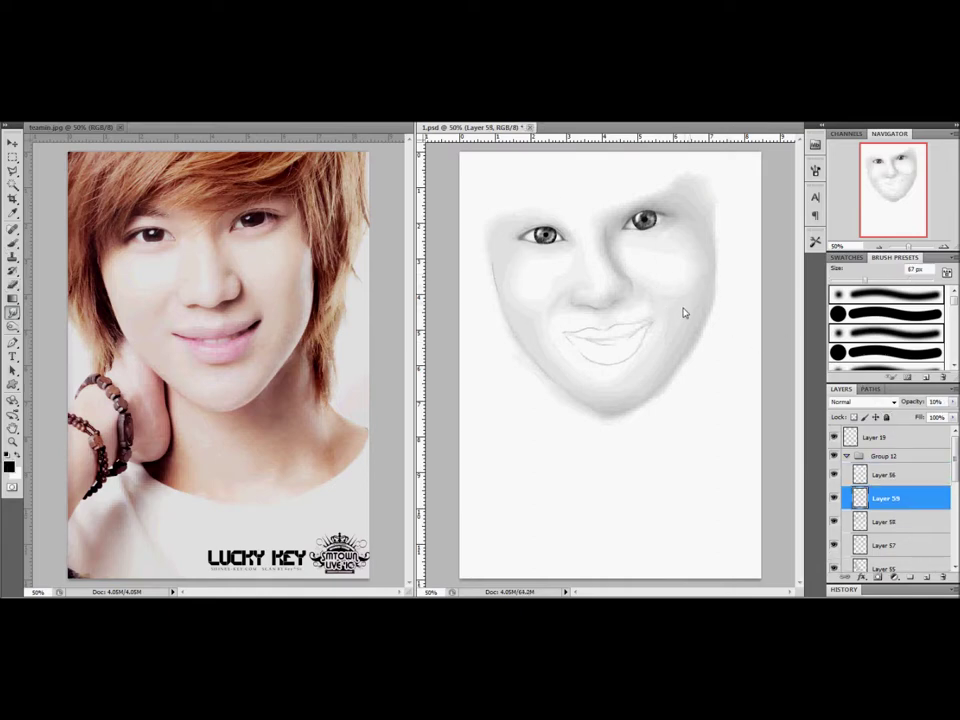
- Add faint left cheek shading at 20% opacity, then zoom in and reposition the painting
key(ctrl+shift+alt+n)
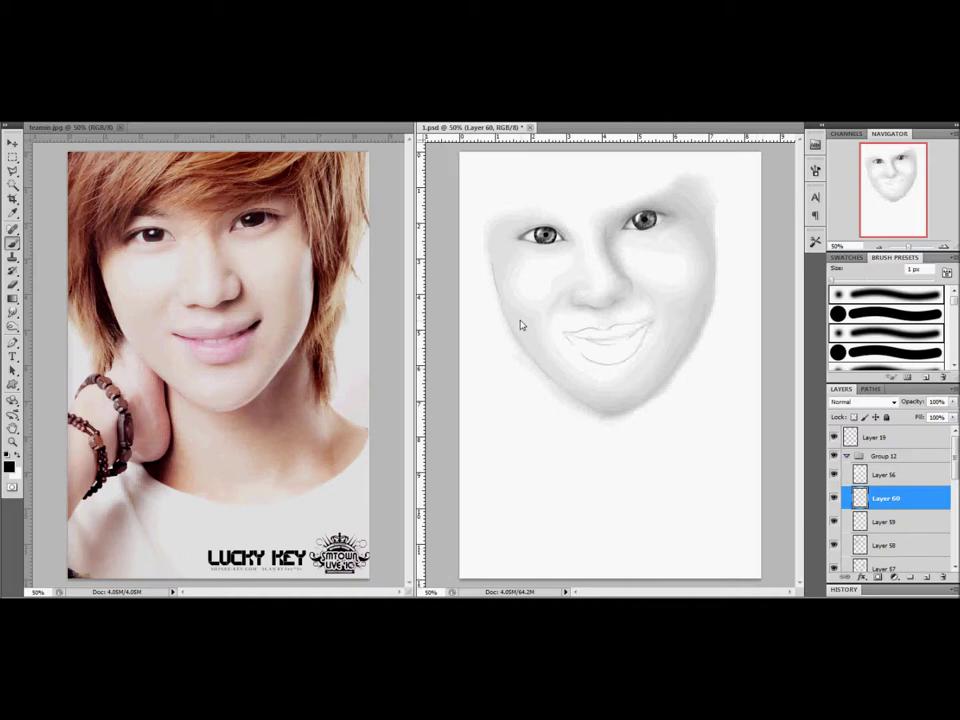
drag(531, 315, 515, 330)
key(2)
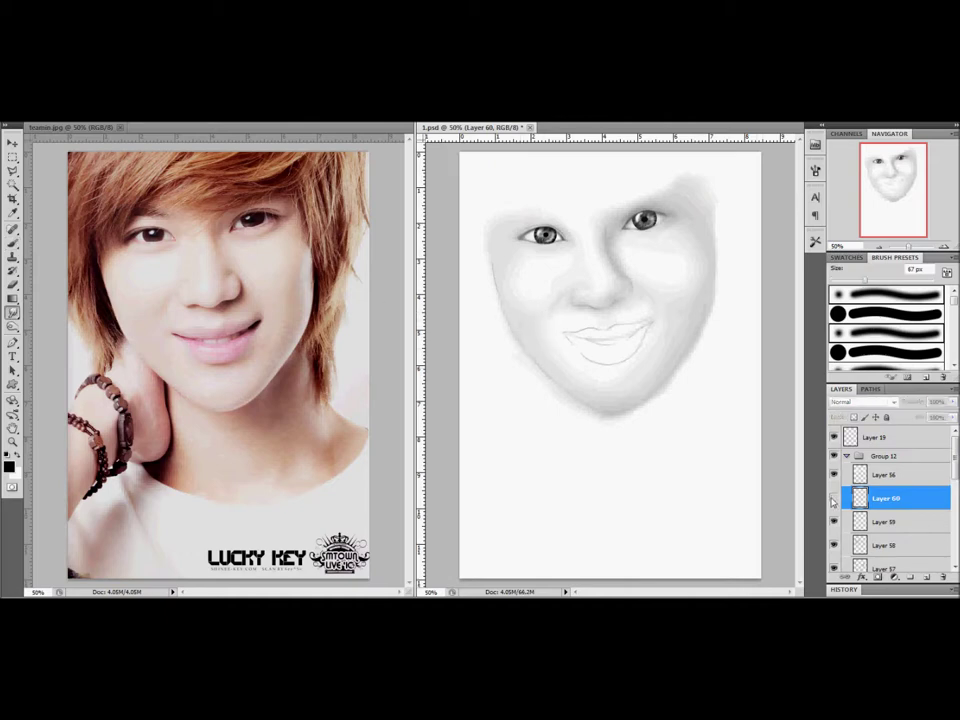
key(ctrl+shift+alt+n)
key(b)
key(x)
key(r)
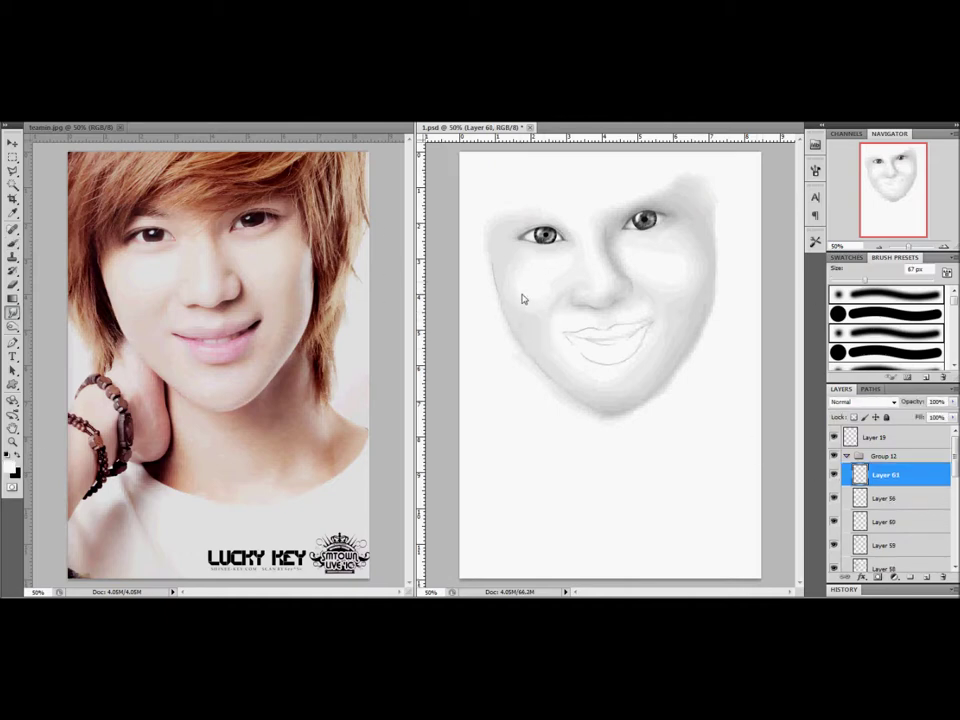
key(ctrl+plus)
key(ctrl+plus)
drag(420, 346, 316, 346)
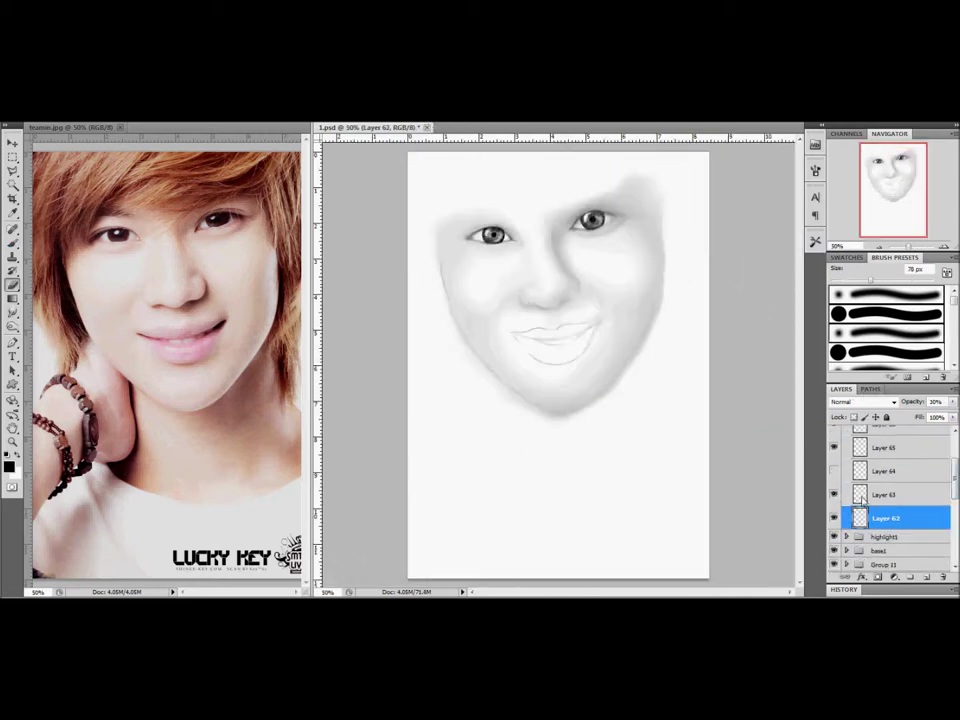
key(r)
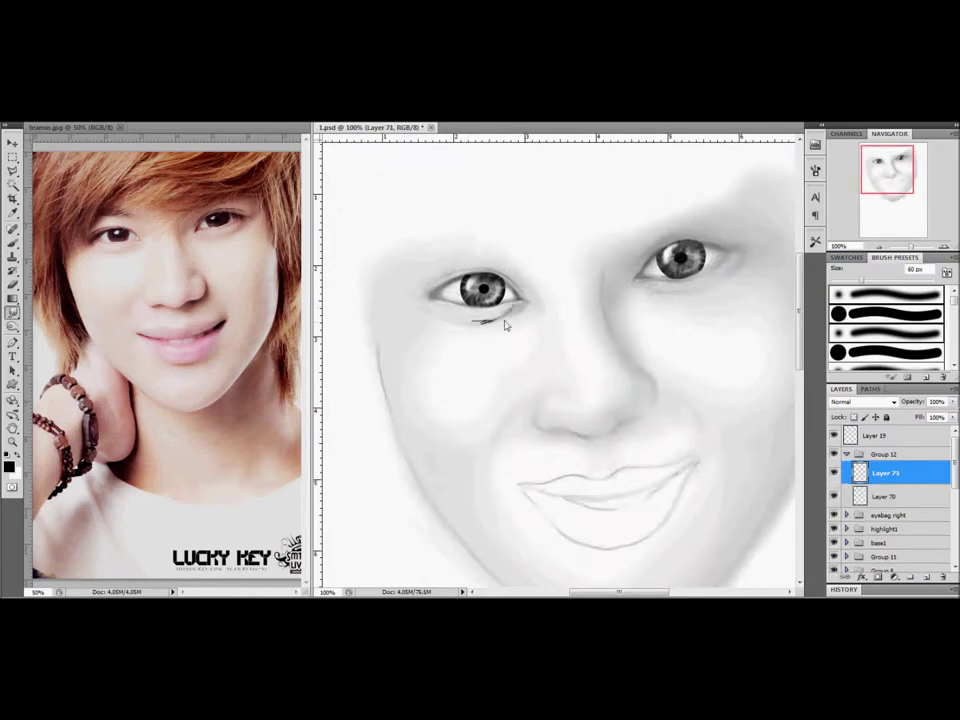
- Undo the dark left-eye shadow and paint a short shadow under the right eye on the eye-bag layer
key(ctrl+z)
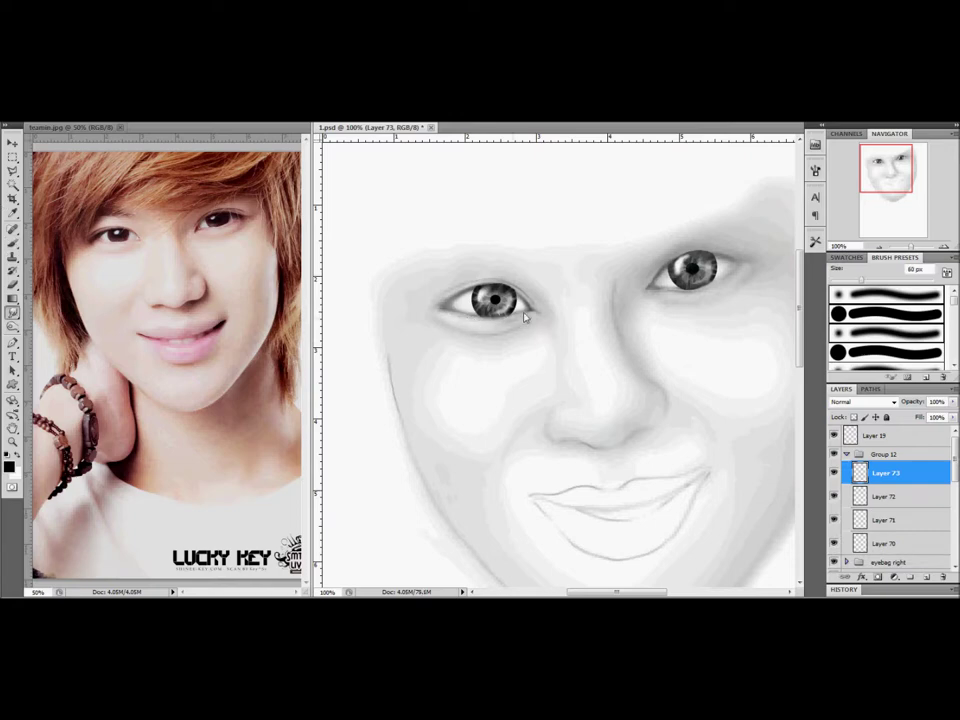
click(846, 454)
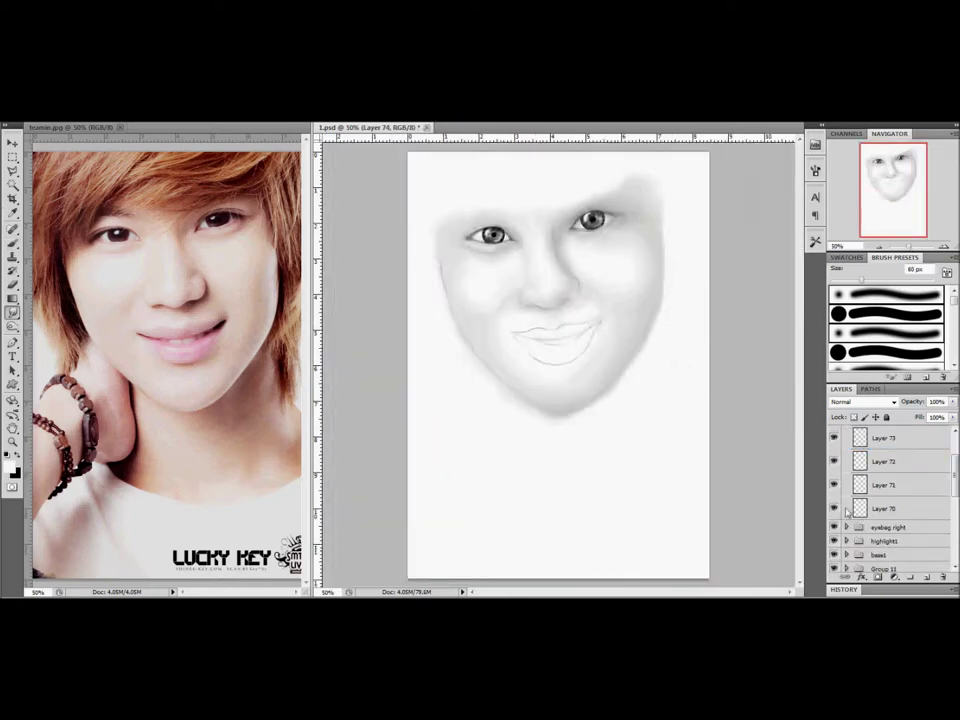
click(888, 450)
click(885, 505)
drag(634, 285, 588, 292)
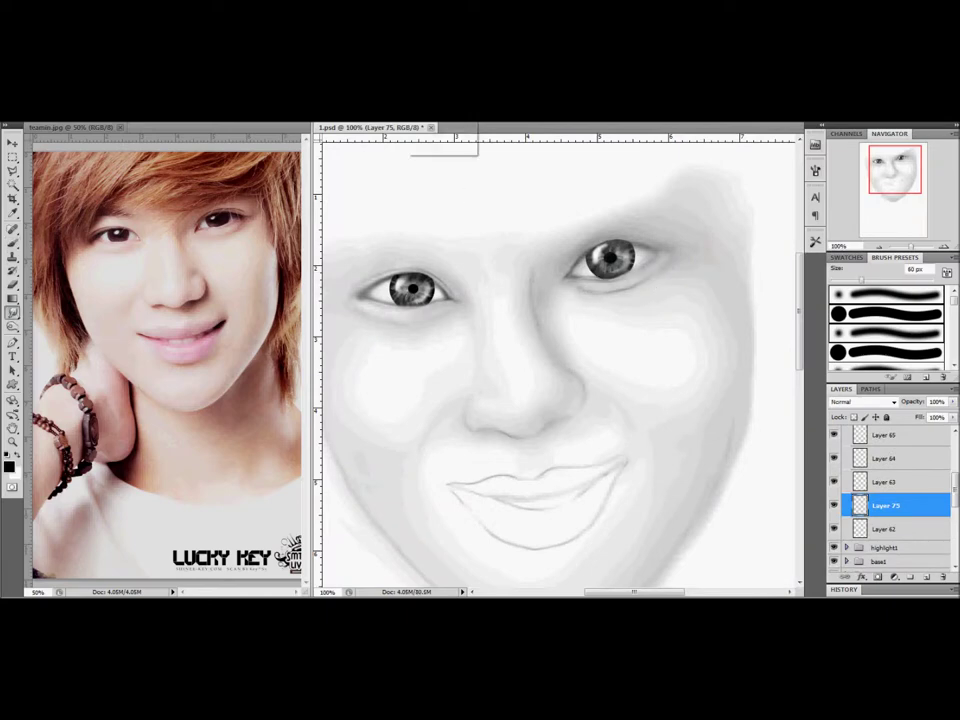
key(ctrl+minus)
key(ctrl+minus)
scroll(837, 507, up, 3)
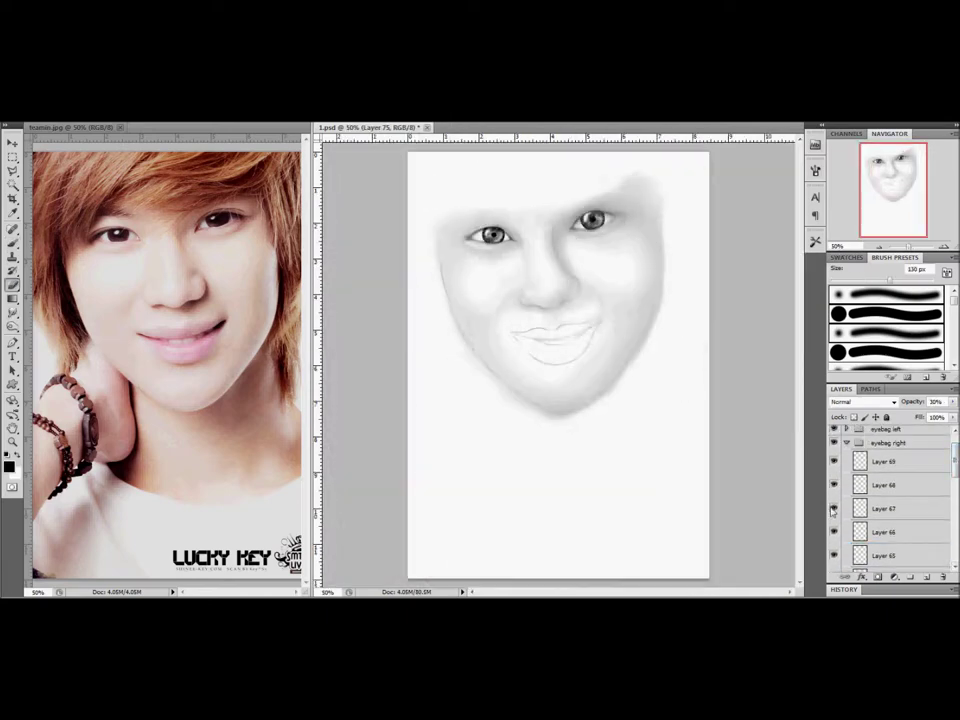
- Zoom in on the lips and start a new layer group for the lip work
key(ctrl+plus)
scroll(560, 360, up, 3)
key(ctrl+g)
key(ctrl+alt+shift+n)
click(846, 257)
click(894, 257)
key(r)
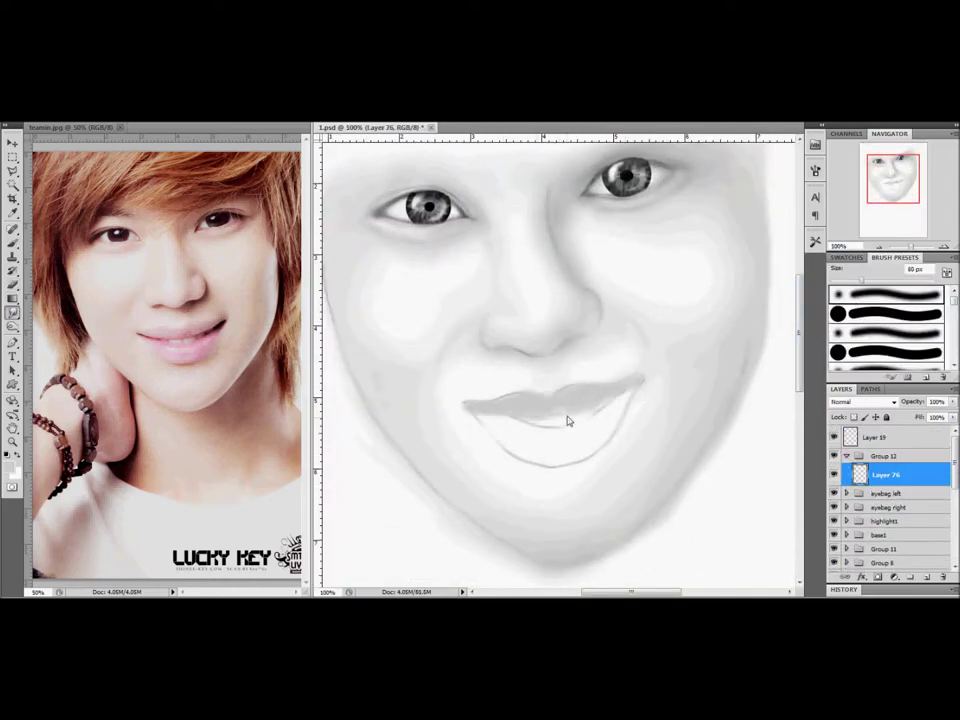
- Fill the lips with flat grey and draw a thin black line on the upper lip
key(ctrl+shift+alt+n)
mouse_move(480, 402)
mouse_down()
mouse_move(613, 424)
mouse_move(557, 456)
mouse_move(659, 410)
mouse_up()
key(ctrl+shift+alt+n)
key(b)
key(x)
drag(484, 406, 510, 413)
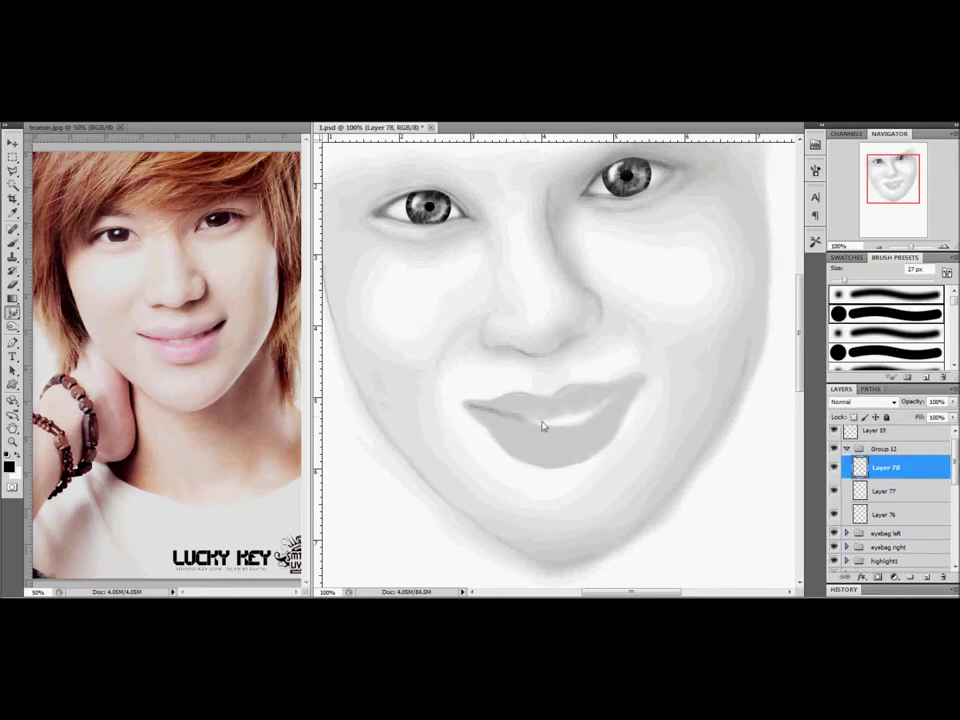
- Darken the right lip corner and add a small 8 px white highlight on the lower lip
key(ctrl+shift+alt+n)
drag(641, 380, 592, 419)
key(bracketleft)
key(bracketleft)
key(bracketleft)
click(578, 416)
click(14, 311)
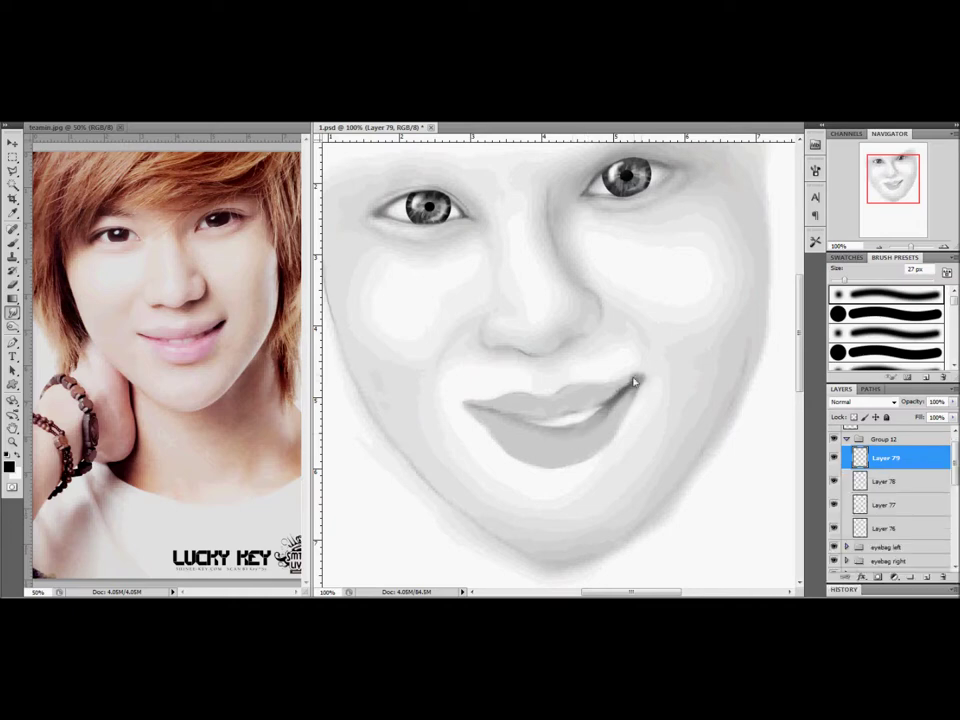
key(ctrl+minus)
key(ctrl+minus)
key(ctrl+shift+alt+n)
key(ctrl+plus)
key(ctrl+plus)
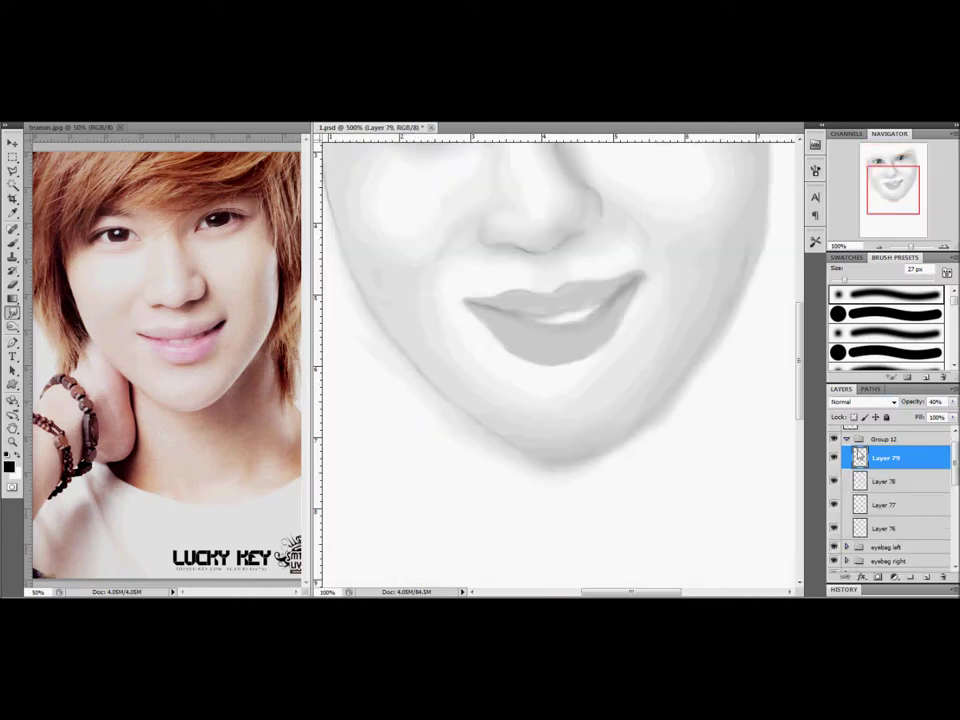
- Paint a white highlight on the lower lip and shade it in darker grey with a softened edge
mouse_move(536, 332)
mouse_down()
mouse_move(525, 326)
mouse_move(550, 462)
mouse_move(628, 487)
mouse_up()
key(ctrl+shift+alt+n)
drag(546, 503, 514, 482)
key(ctrl+shift+alt+n)
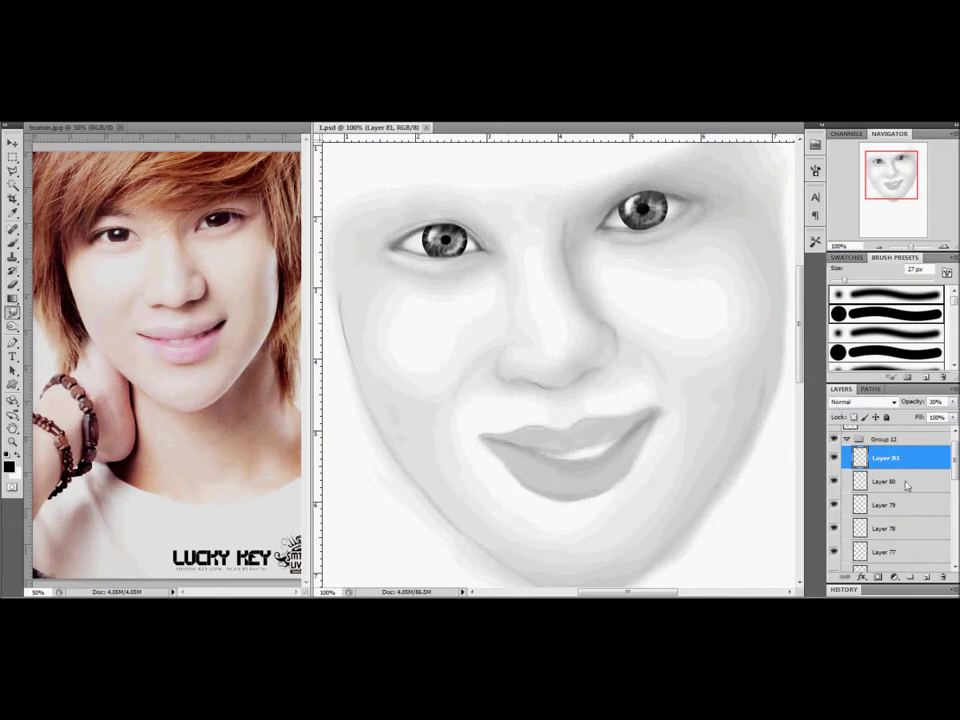
drag(521, 454, 589, 482)
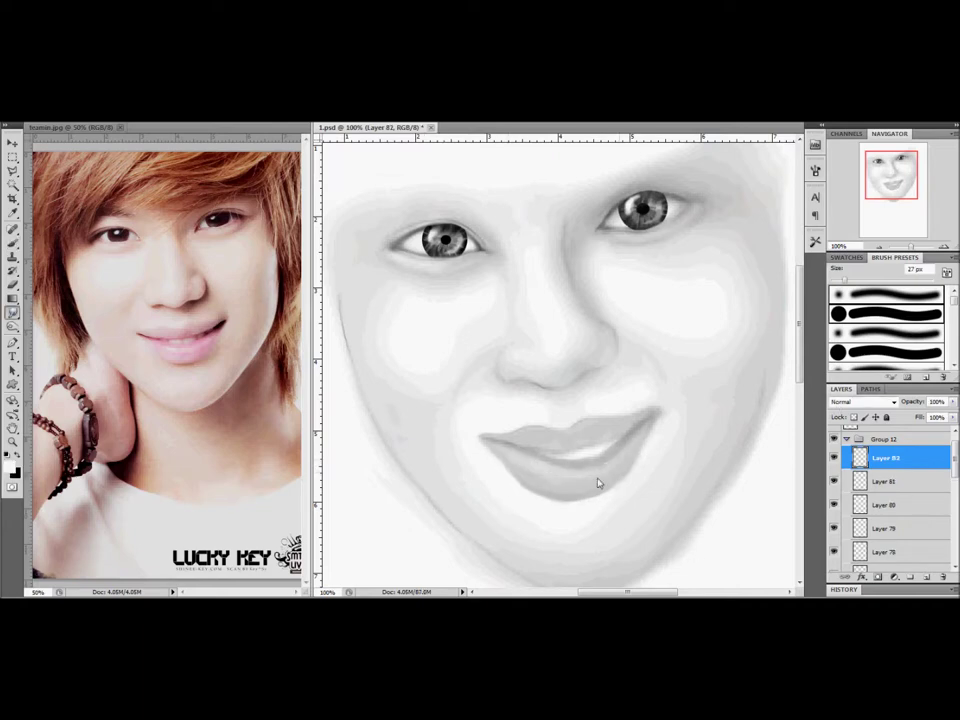
- Add a thin highlight on the left side of the lower lip
key(ctrl+shift+alt+n)
key(ctrl+minus)
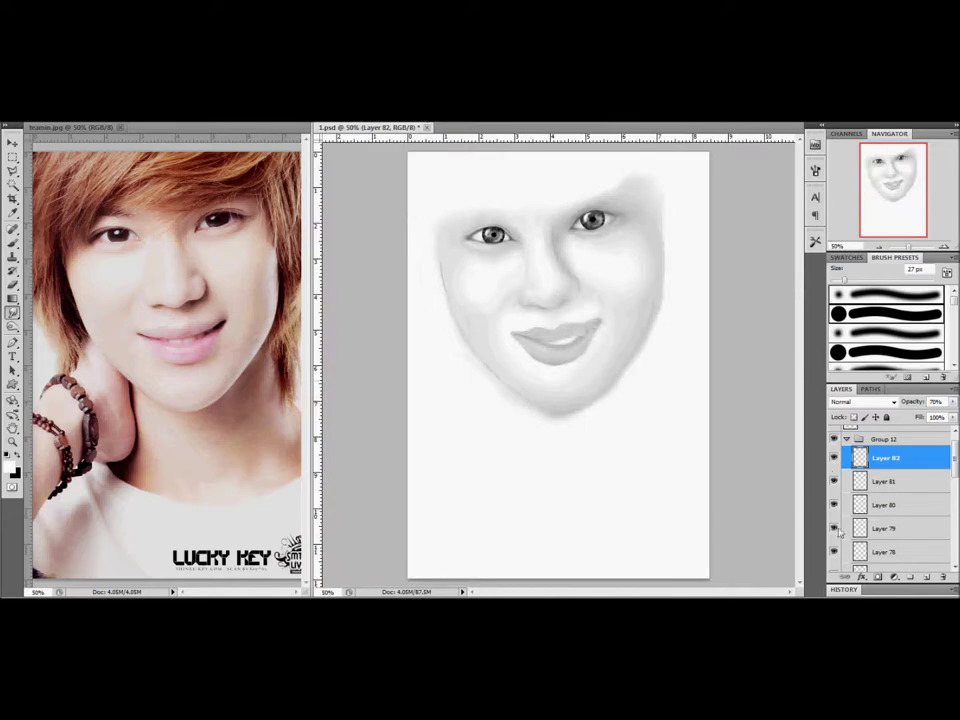
key(ctrl+plus)
drag(530, 318, 497, 316)
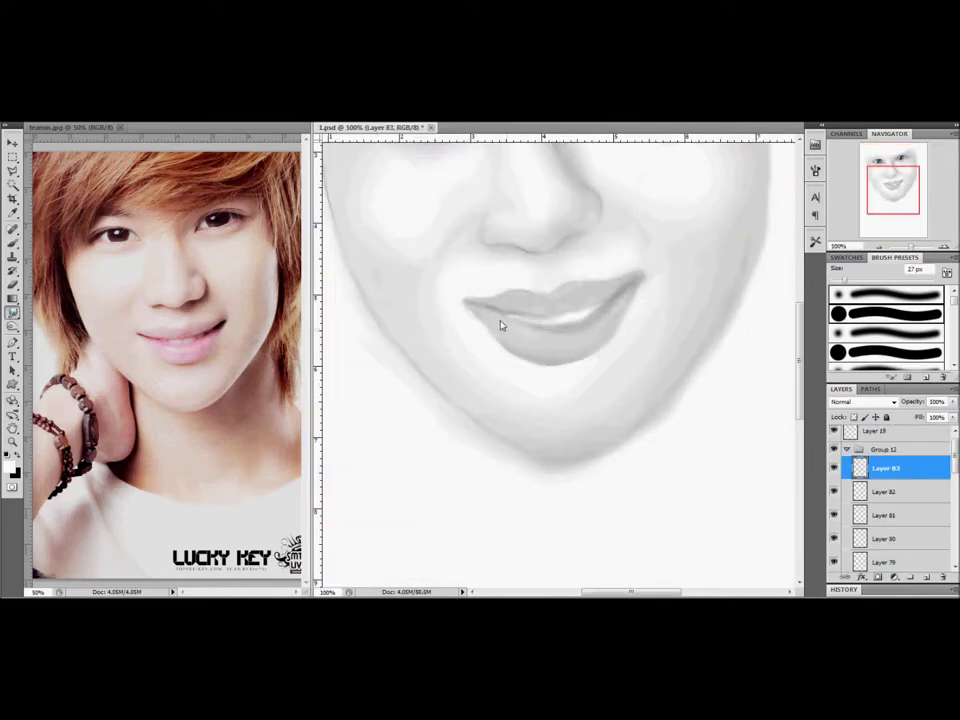
key(ctrl+shift+alt+n)
key(b)
key(o)
- Paint a small black stroke on the upper-left lip at 40% opacity
key(ctrl+shift+alt+n)
key(ctrl+shift+alt+n)
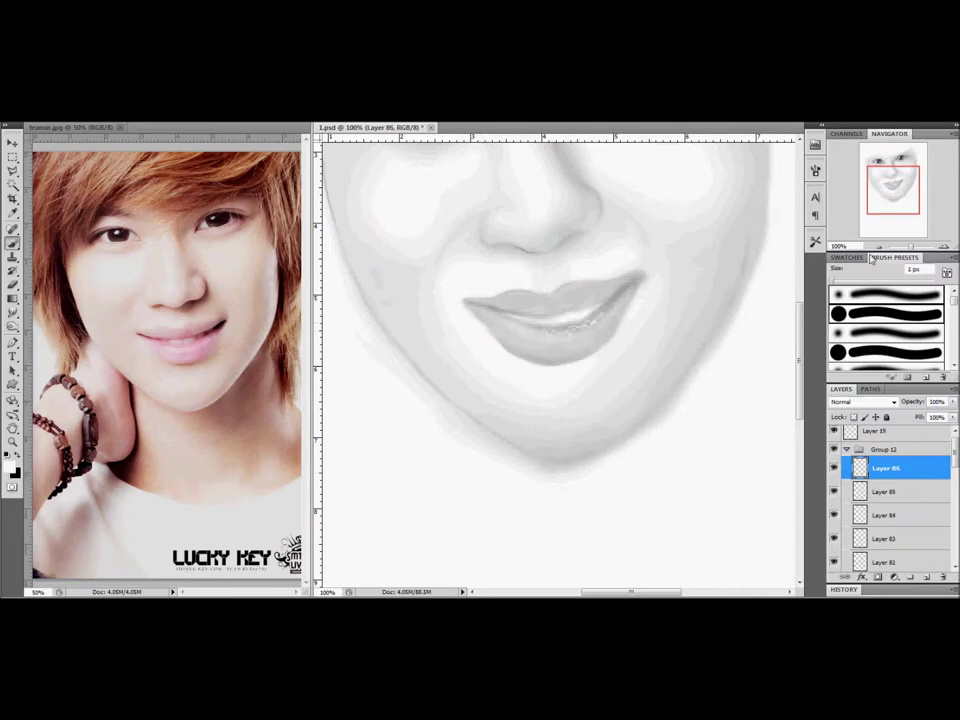
click(927, 579)
key(x)
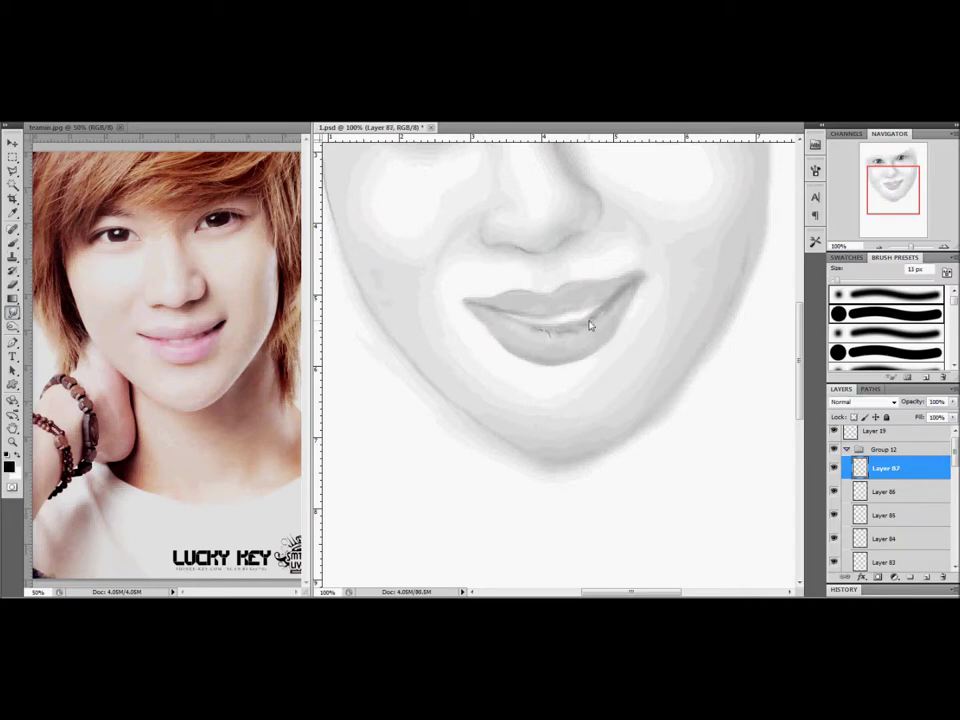
key(ctrl+shift+alt+n)
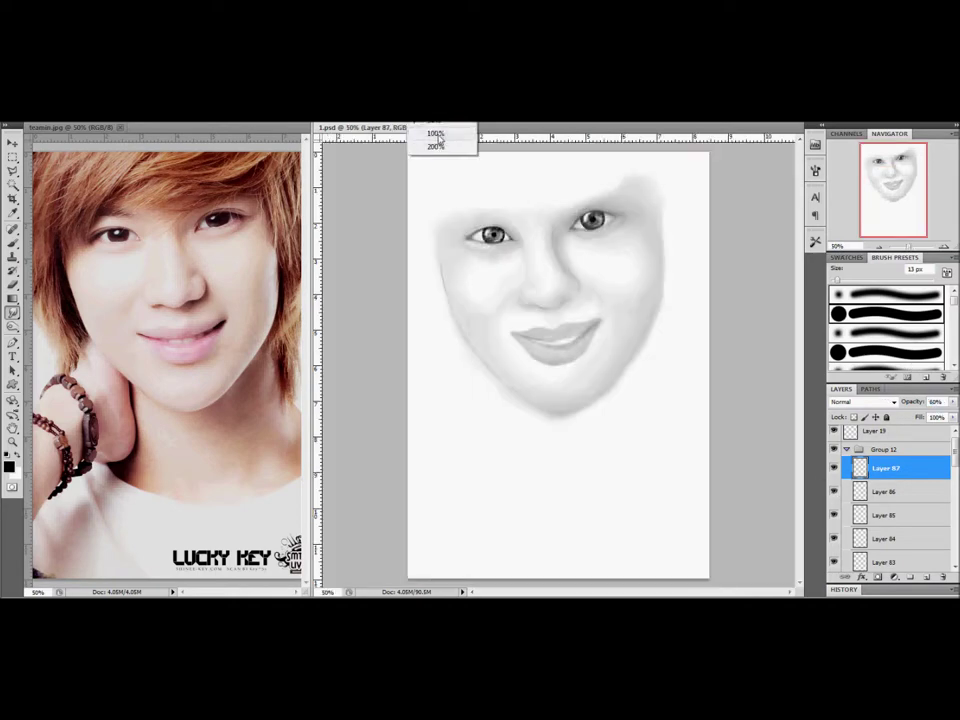
key(ctrl+shift+alt+n)
drag(477, 305, 493, 316)
key(4)
- Darken the lip parting and draw a fine black line along it
drag(521, 313, 570, 303)
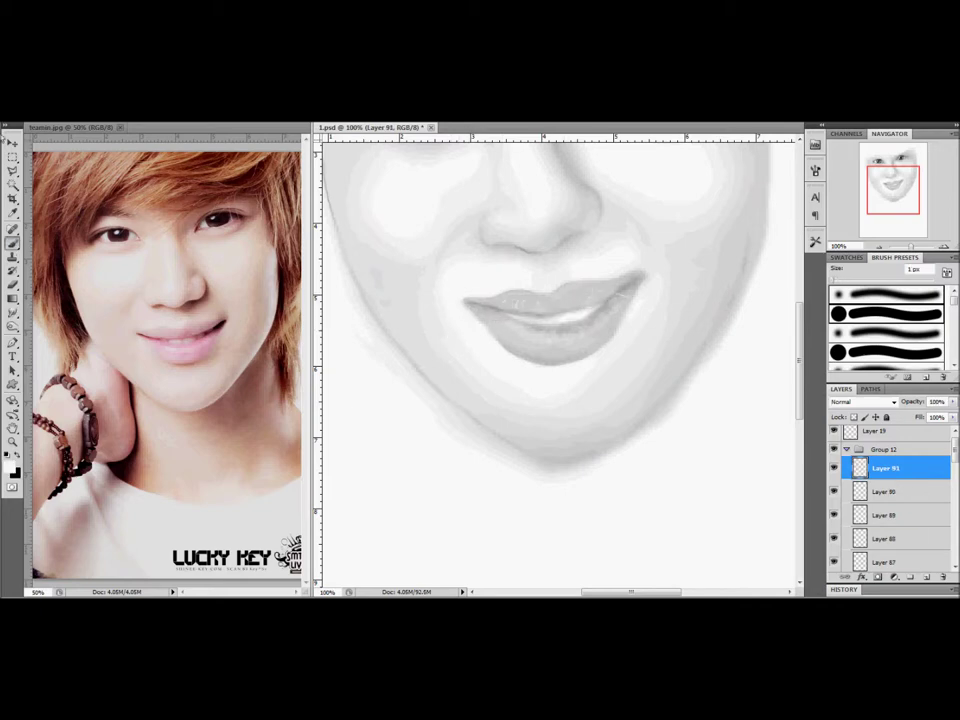
key(r)
key(ctrl+shift+alt+n)
key(x)
drag(605, 301, 490, 302)
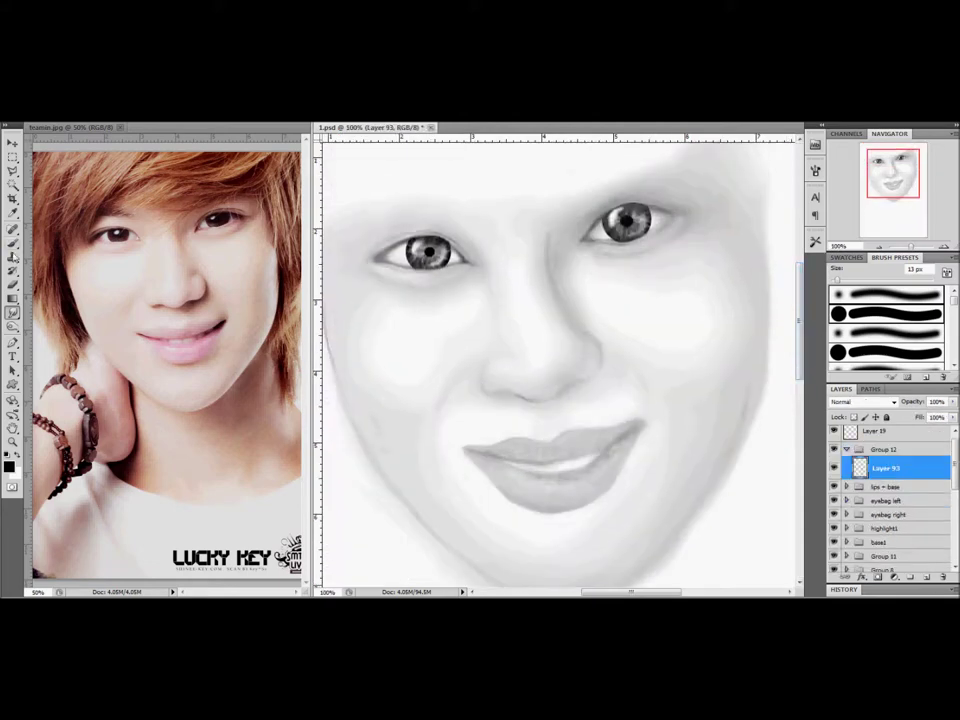
- Burn the skin below the right lip corner with a 39 px brush, layer at 40% opacity
drag(853, 283, 846, 283)
key(o)
mouse_move(574, 510)
mouse_down()
mouse_move(620, 470)
mouse_move(519, 508)
mouse_move(594, 525)
mouse_up()
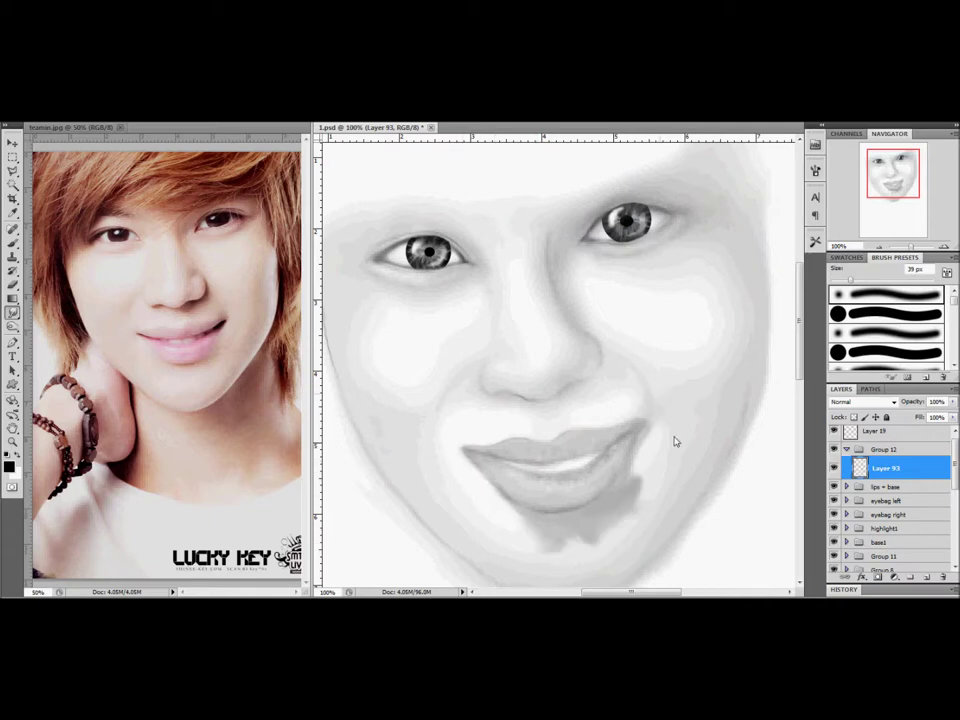
key(ctrl+minus)
key(ctrl+minus)
key(4)
key(e)
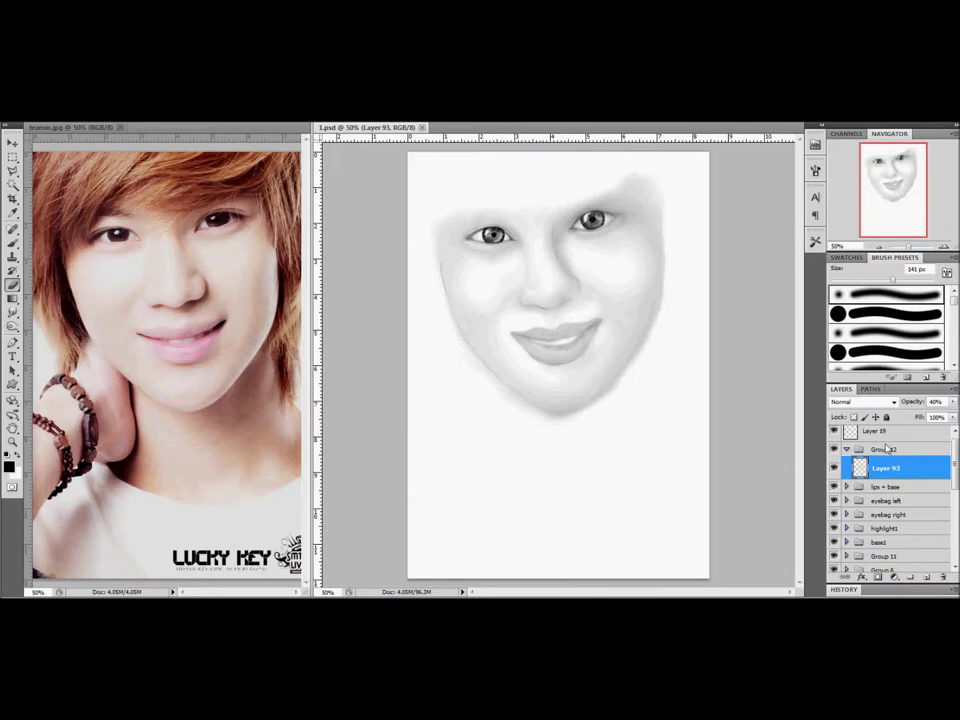
- Handwrite the signature and the date 14/9/2011 beneath the face with an 8 px brush
key(ctrl+shift+alt+n)
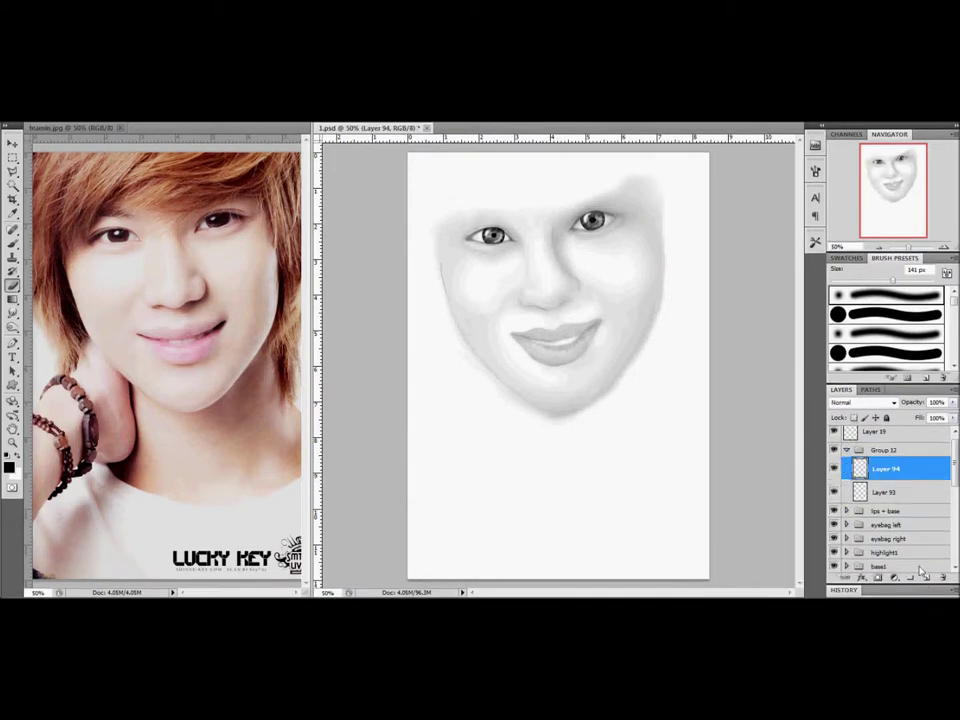
key(b)
mouse_move(533, 486)
mouse_down()
mouse_move(583, 468)
mouse_move(640, 502)
mouse_up()
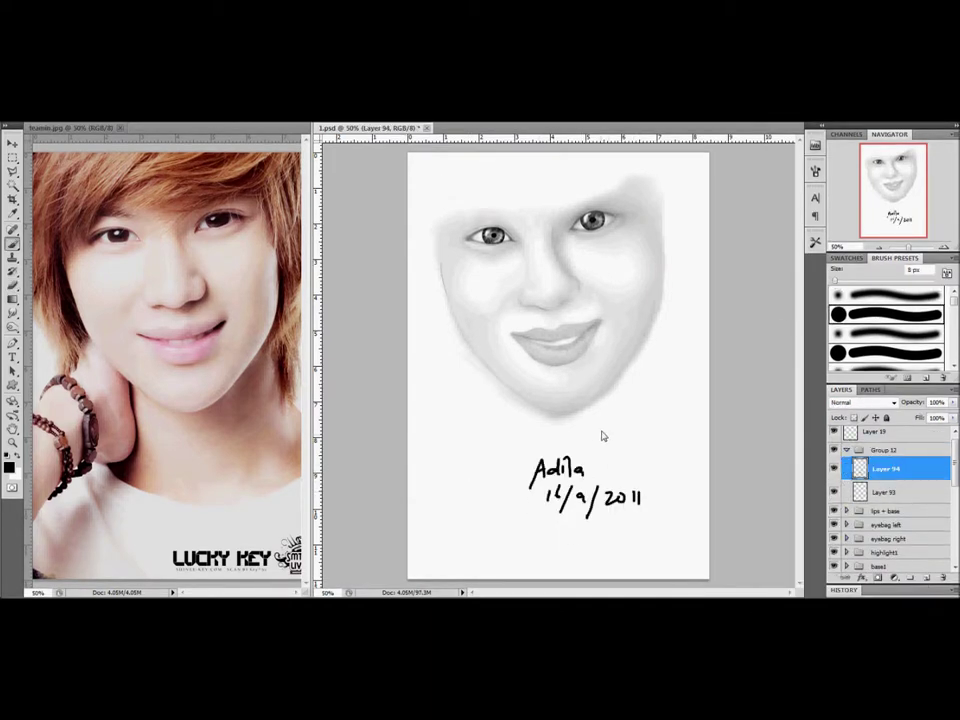